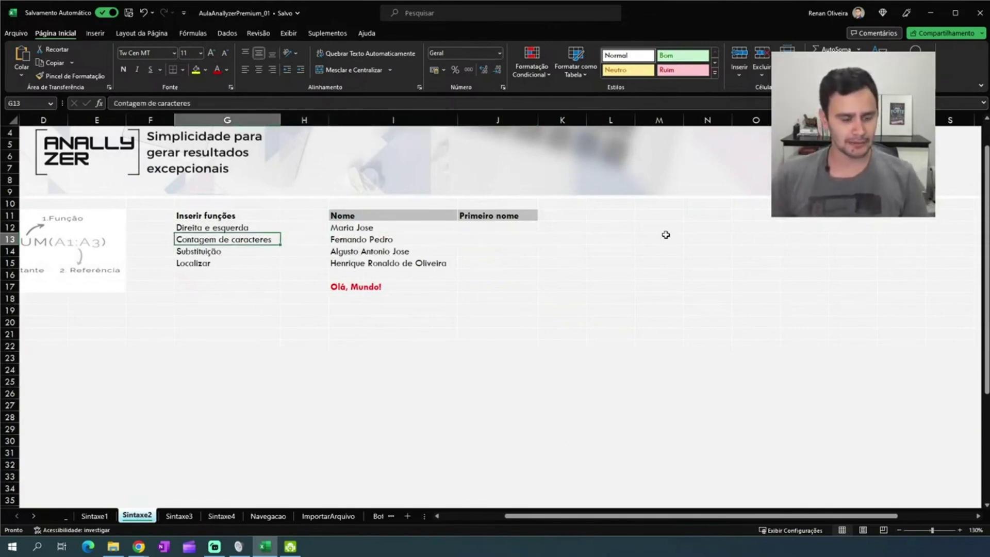
Review the function topics listed under Inserir funções and the empty Primeiro nome column beside the names
key(Up)
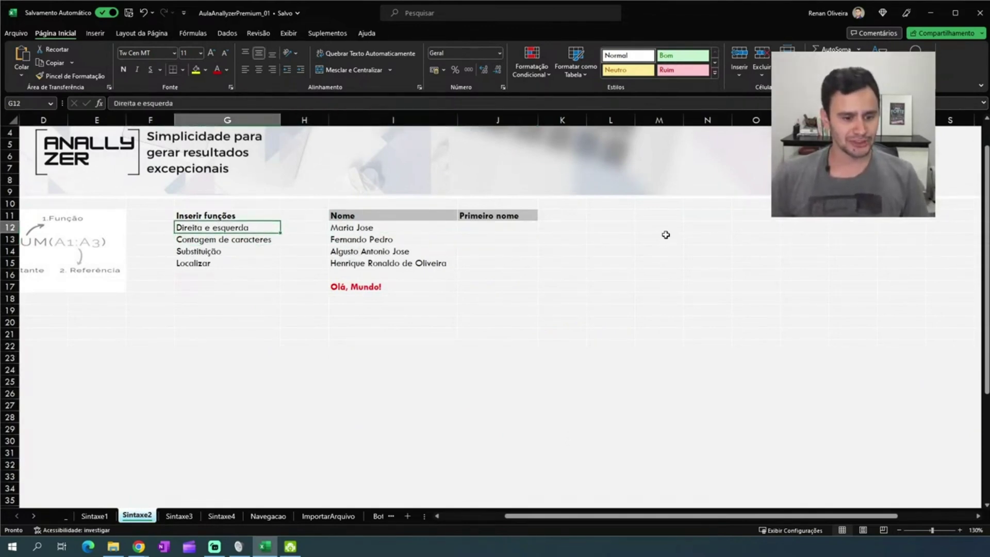
key(Down)
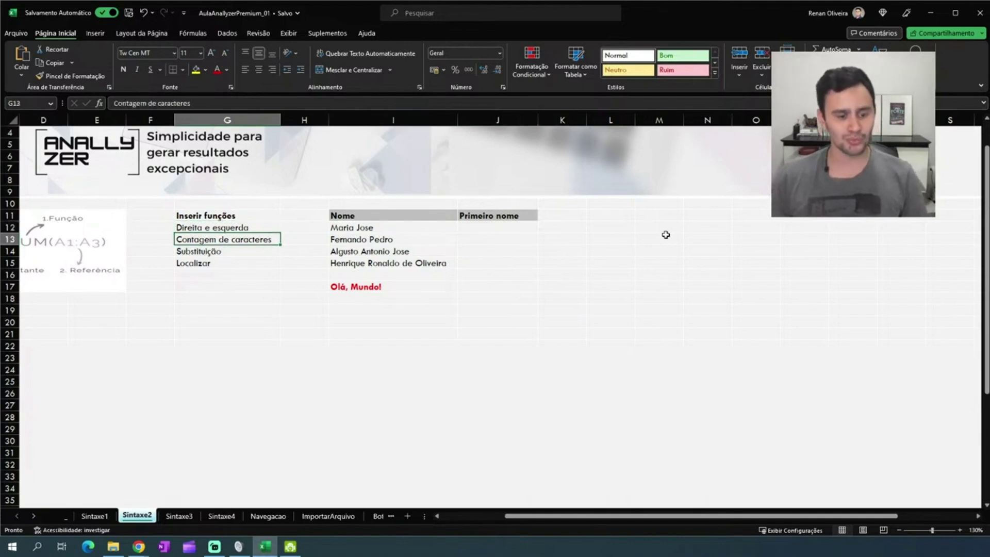
key(Down)
key(Down)
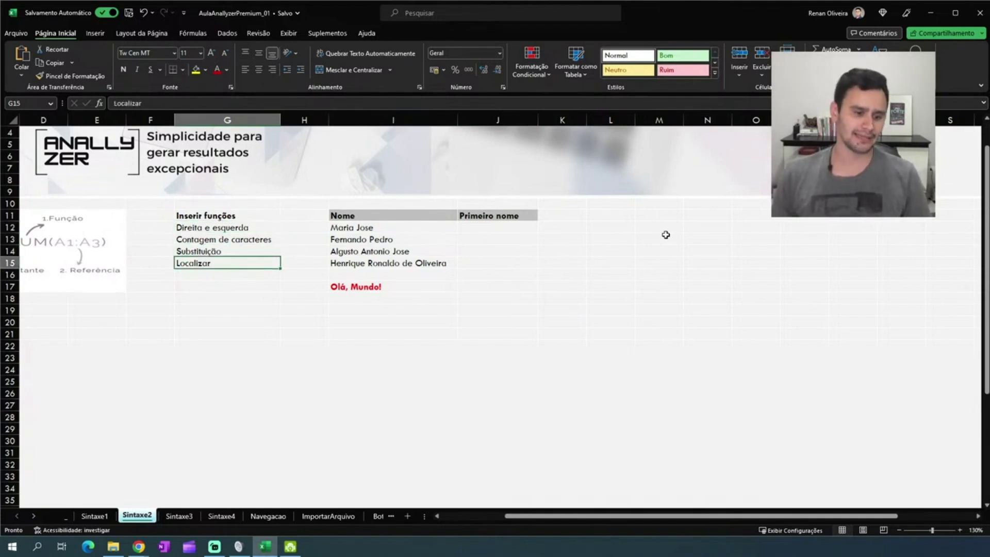
key(Up)
key(Up)
key(Up)
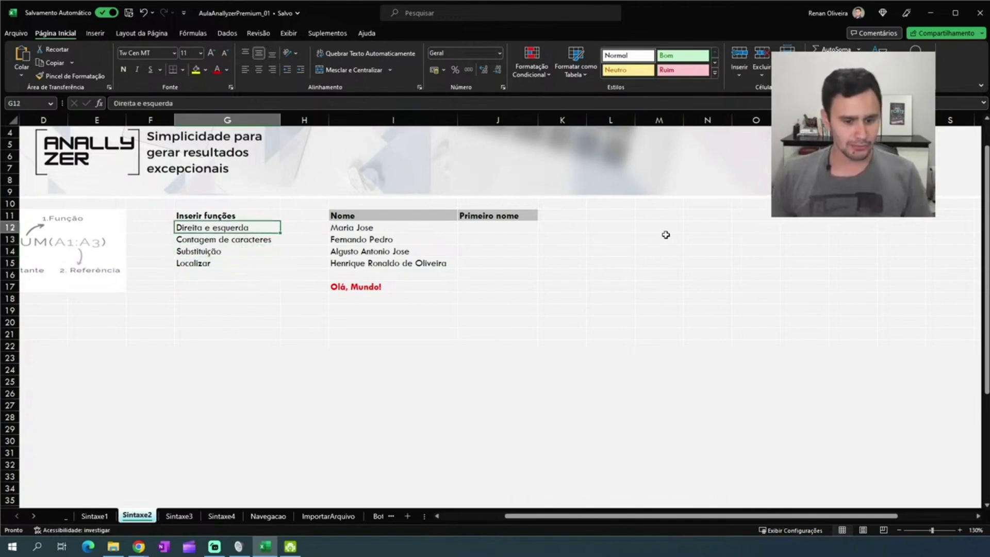
ctrl+scroll(495, 237, up, 1)
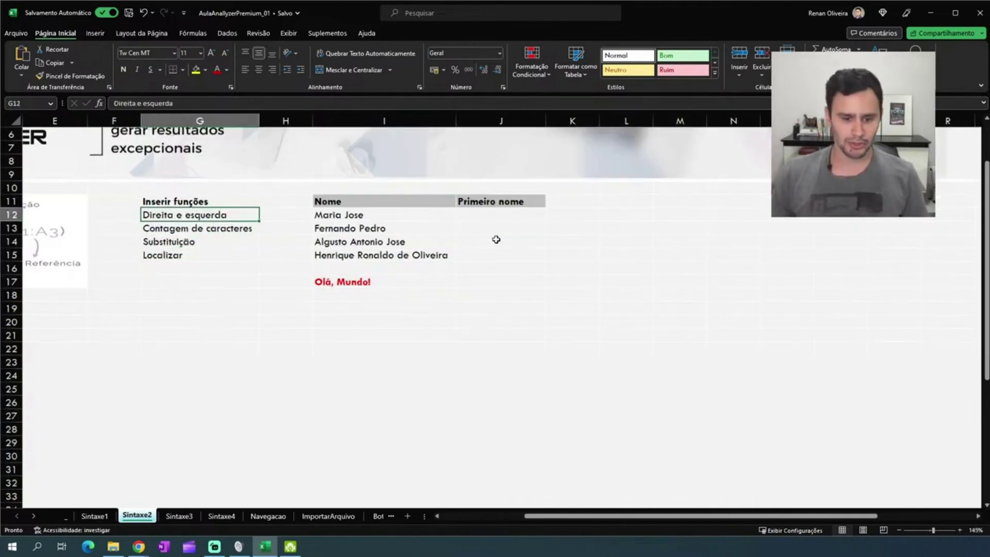
click(495, 213)
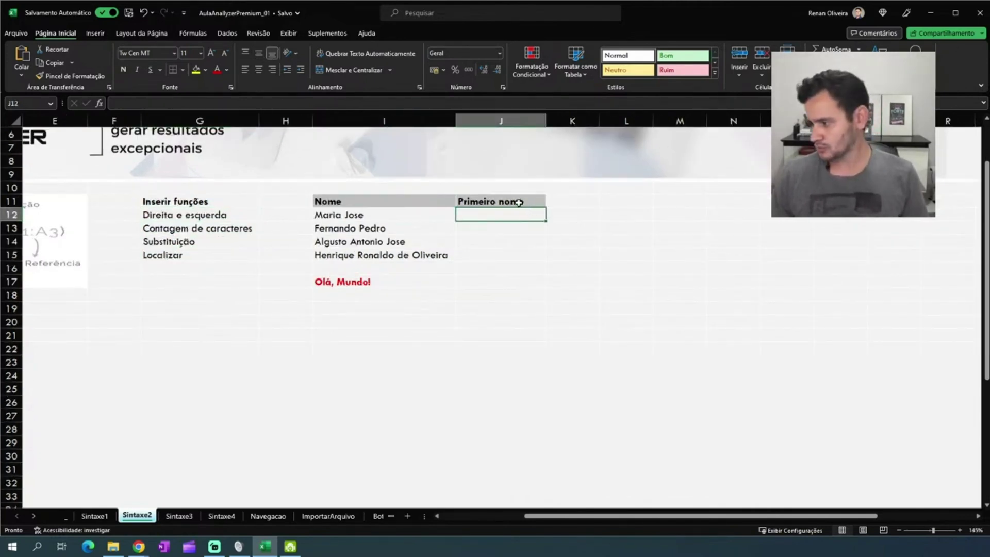
ctrl+scroll(517, 202, up, 2)
scroll(517, 206, up, 2)
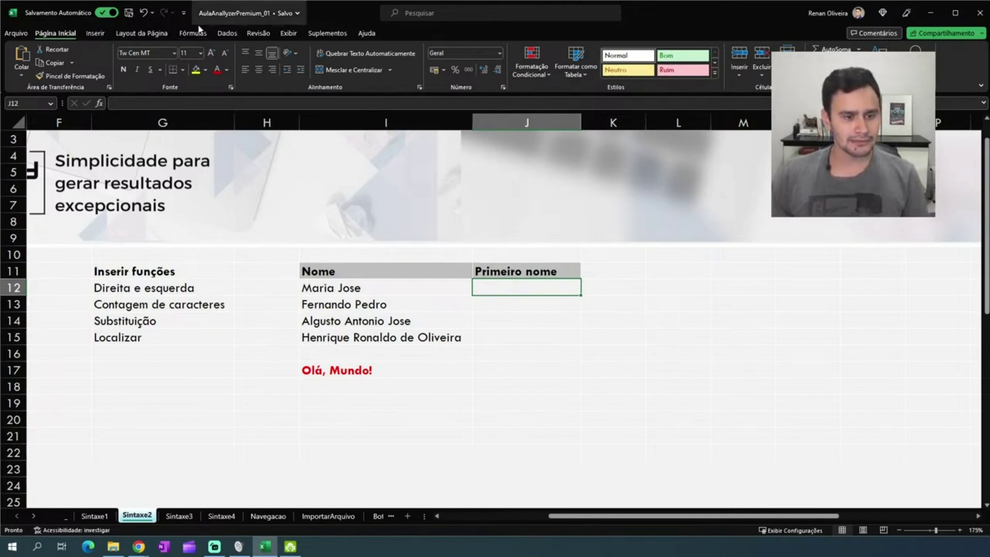
click(189, 36)
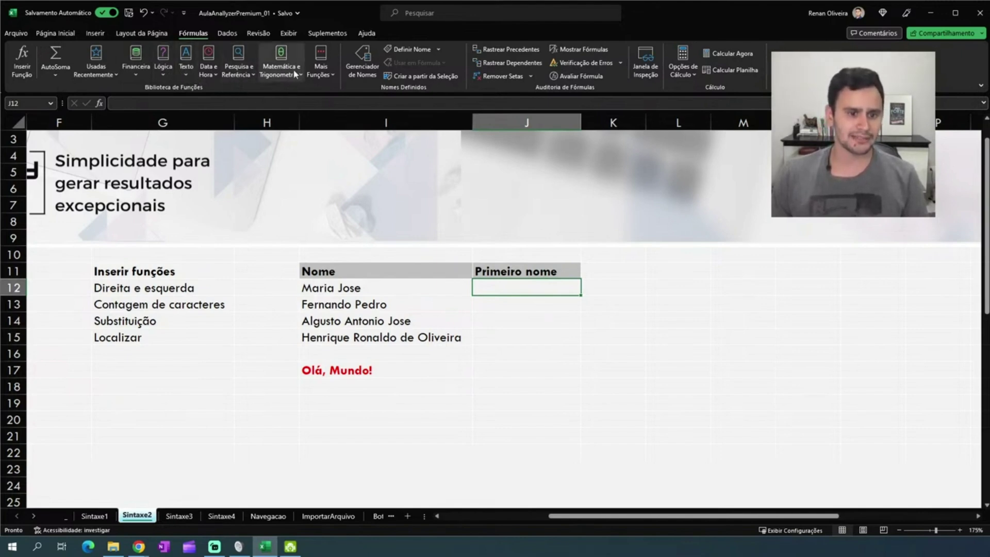
click(332, 77)
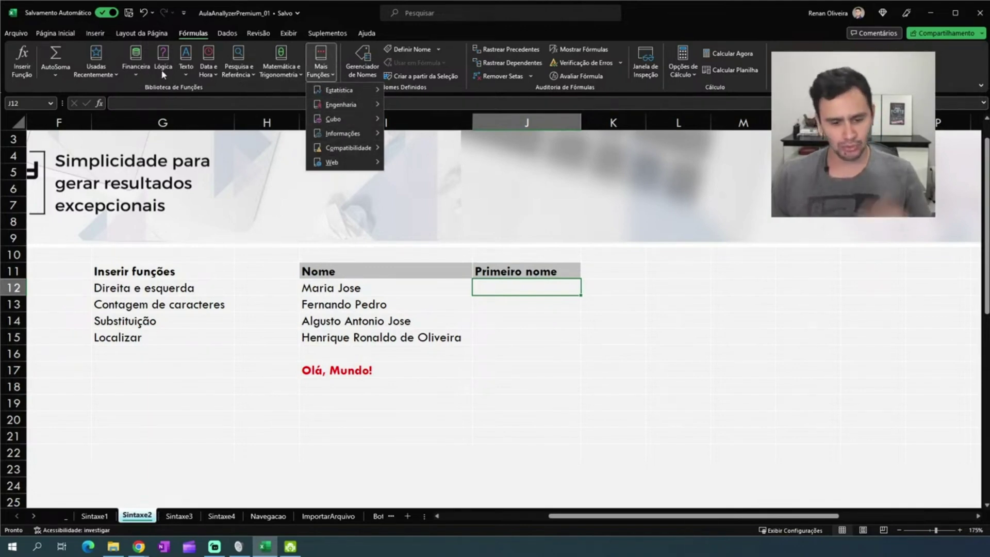
click(352, 286)
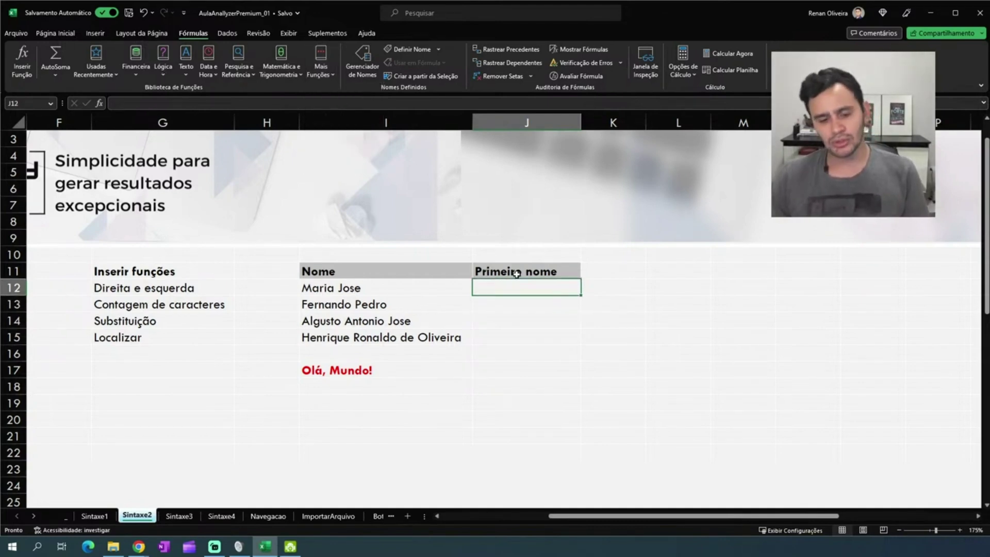
click(392, 299)
key(Left)
key(Left)
key(Left)
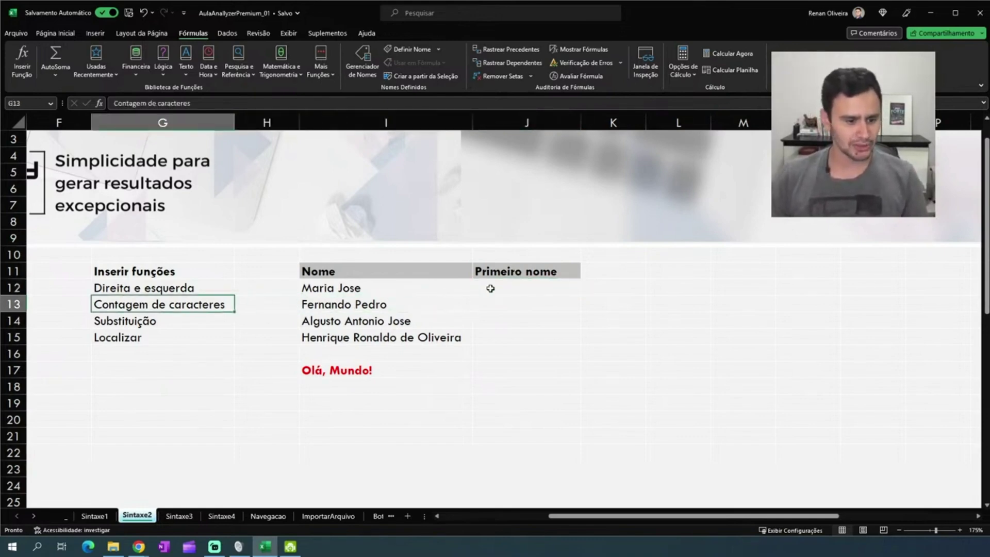
key(Up)
key(Right)
key(Right)
key(Right)
key(Right)
key(Left)
key(Left)
key(Right)
key(Right)
key(Left)
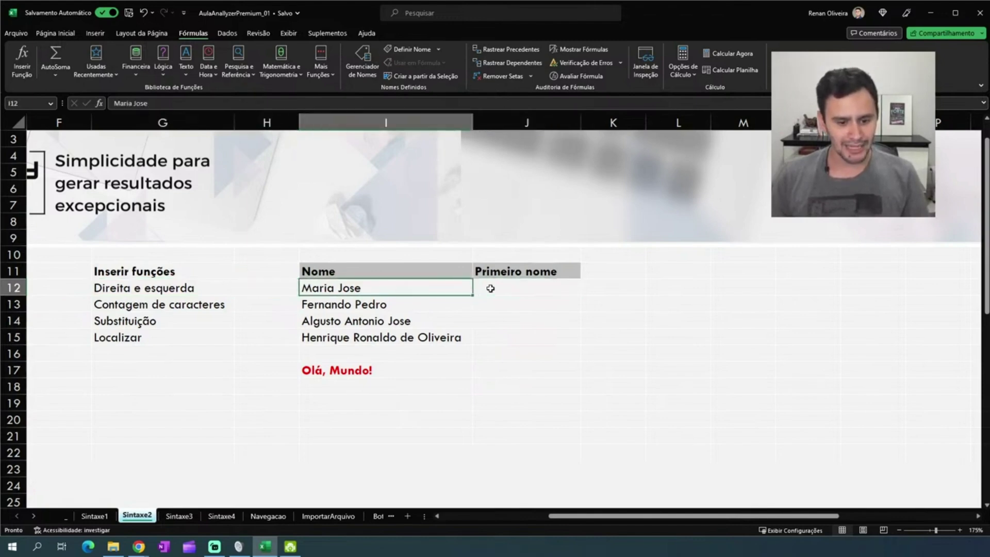
key(Down)
key(Up)
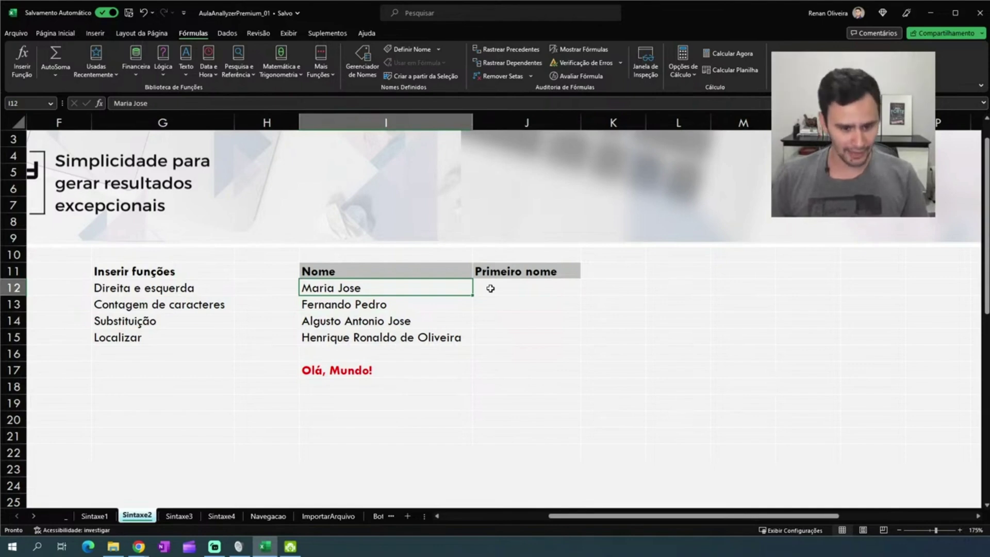
Add the heading Qtd Caract in K11, beside Primeiro nome, and widen column K
key(Right)
key(Right)
key(Up)
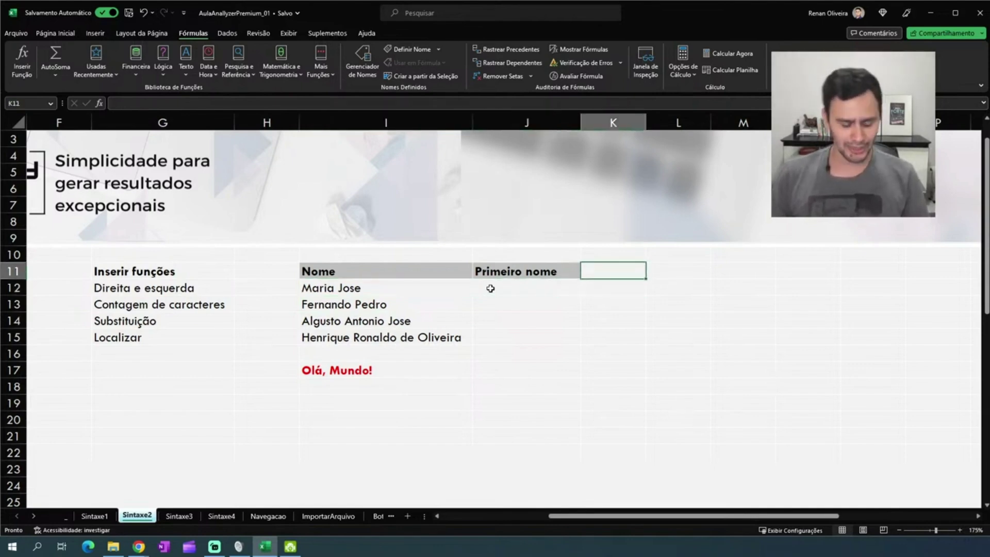
text(Qtdfe)
key(BackSpace)
key(BackSpace)
text(Caract)
key(Return)
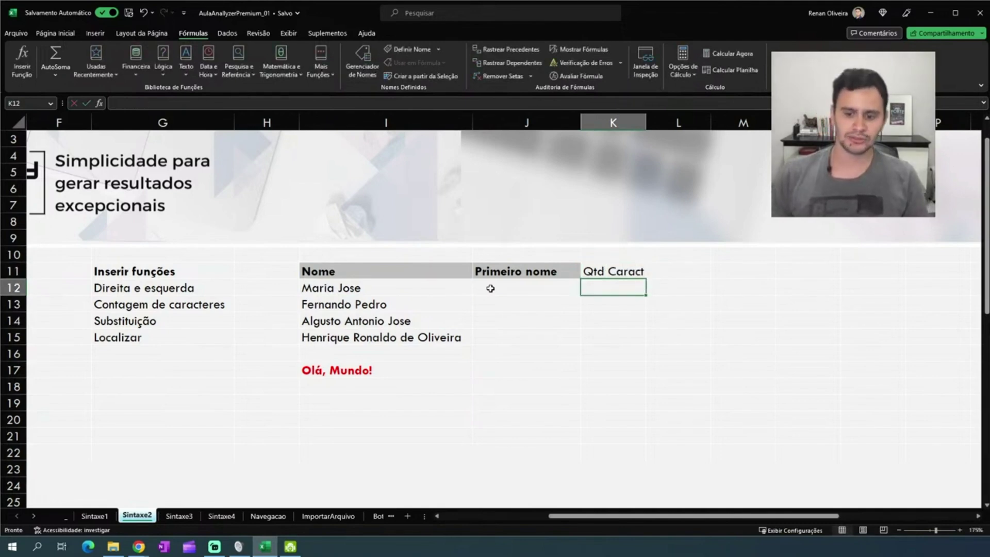
drag(646, 122, 691, 120)
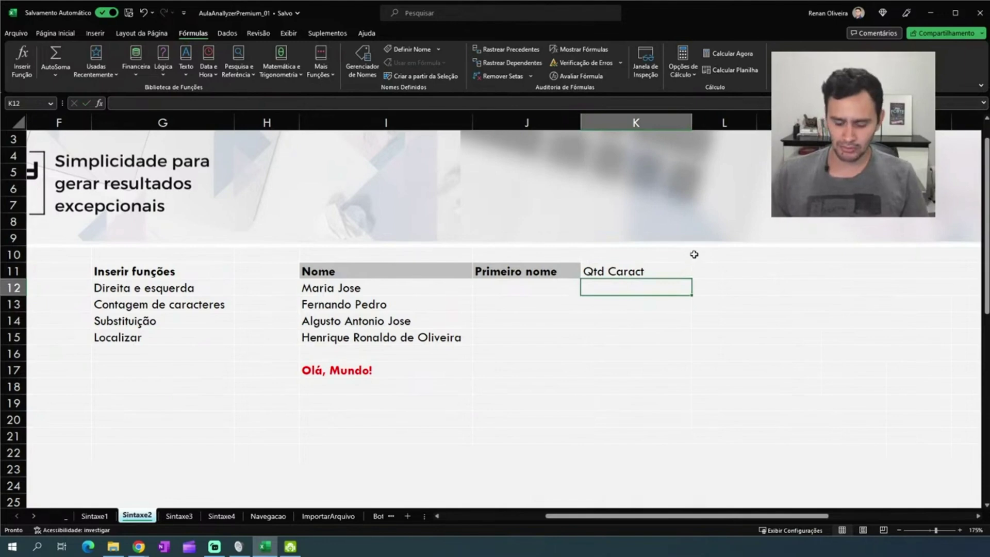
Count the characters of the first name in K12 with the formula =NÚM.CARACT(I12)
text(=)
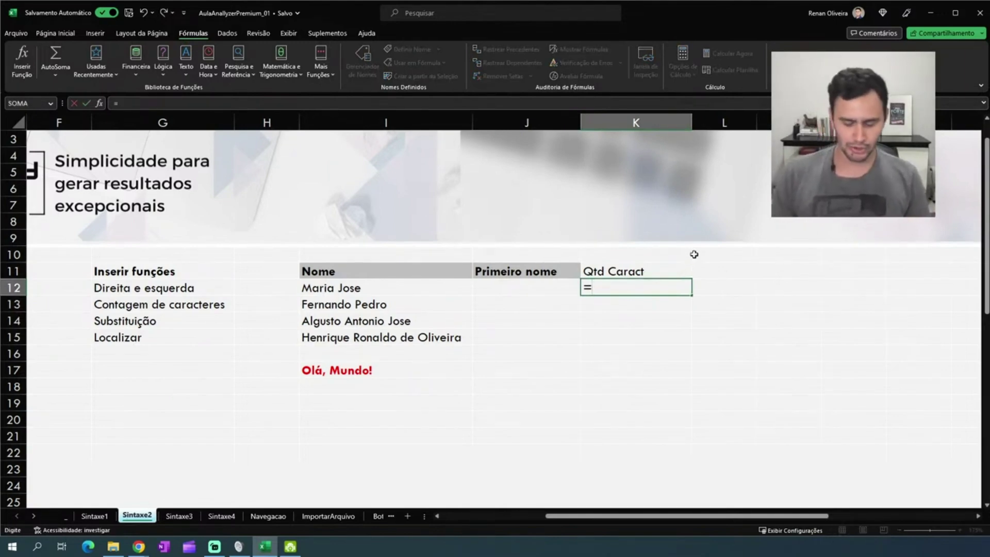
text(núm.)
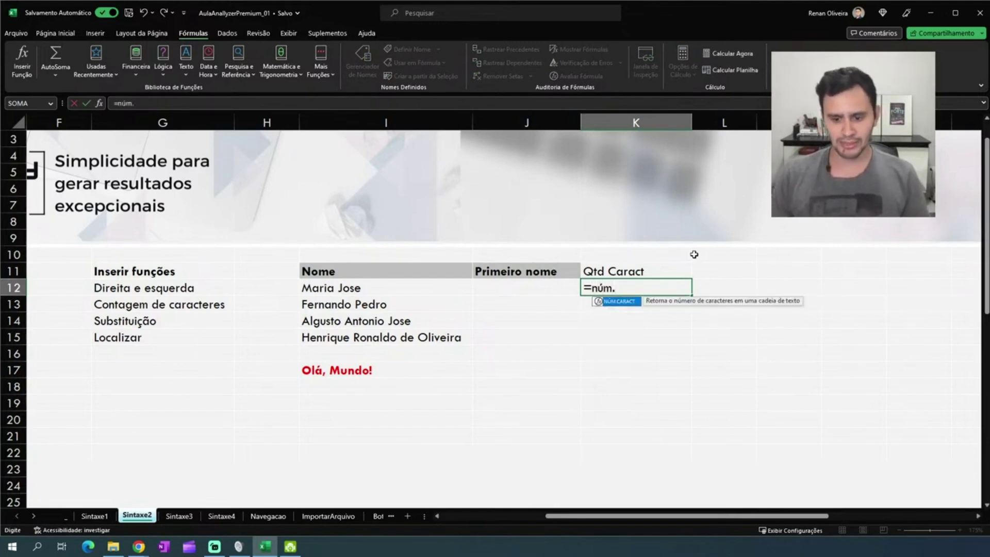
key(Tab)
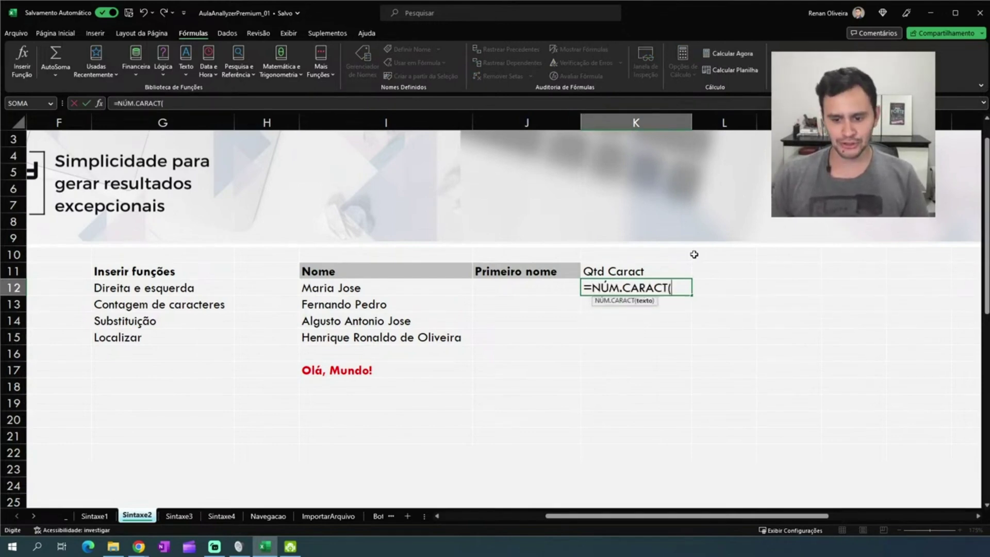
key(Left)
key(Left)
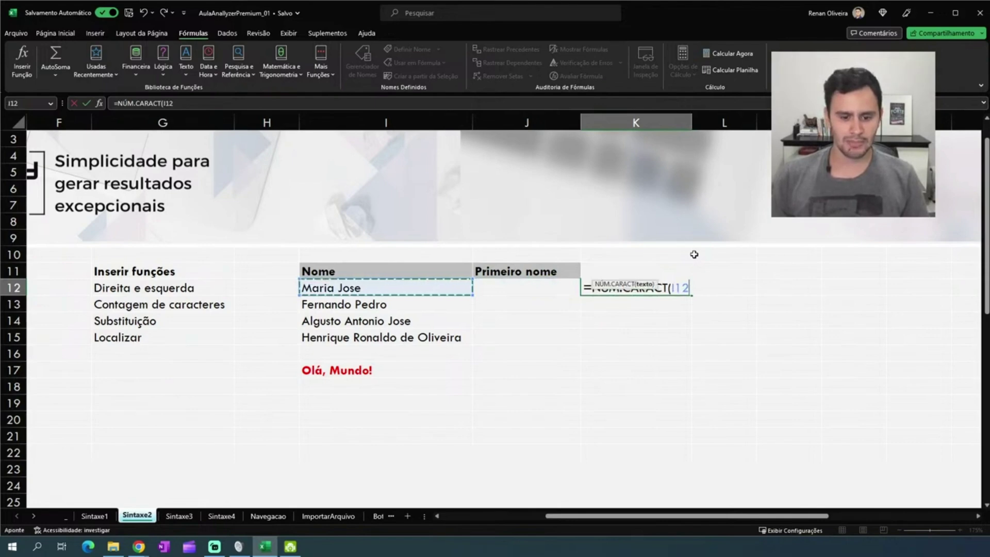
text())
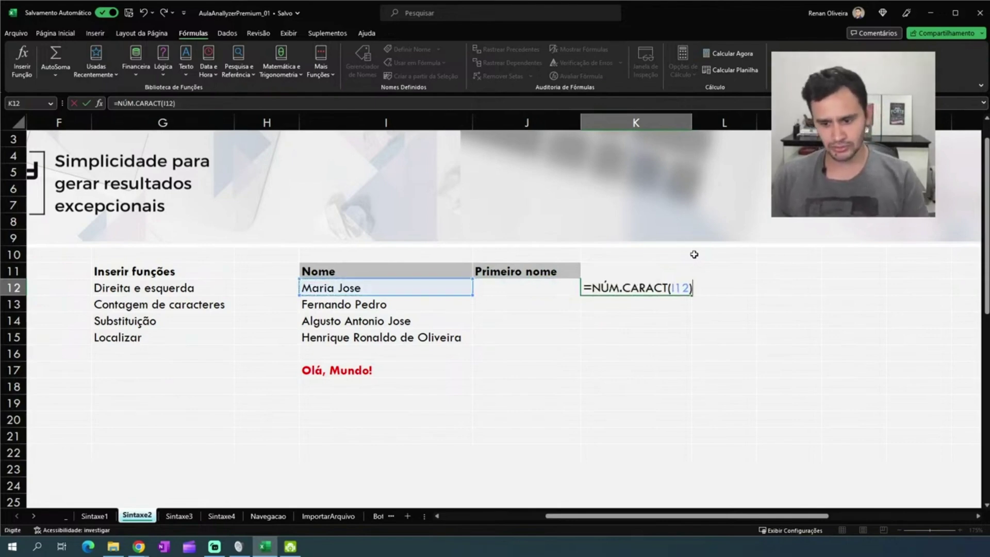
key(Return)
Compare the full name in I12 with its character count in K12
key(Up)
key(Left)
key(Left)
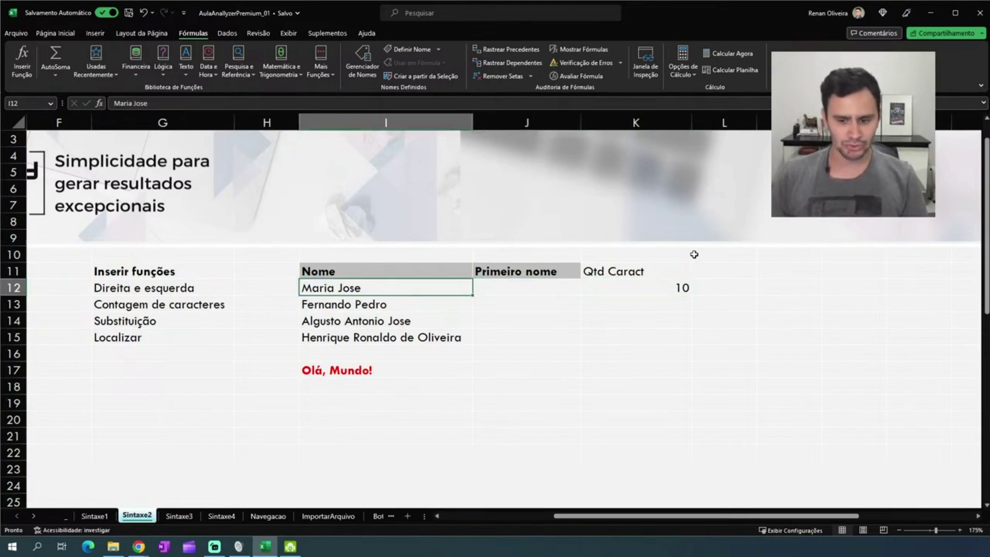
key(Right)
key(Right)
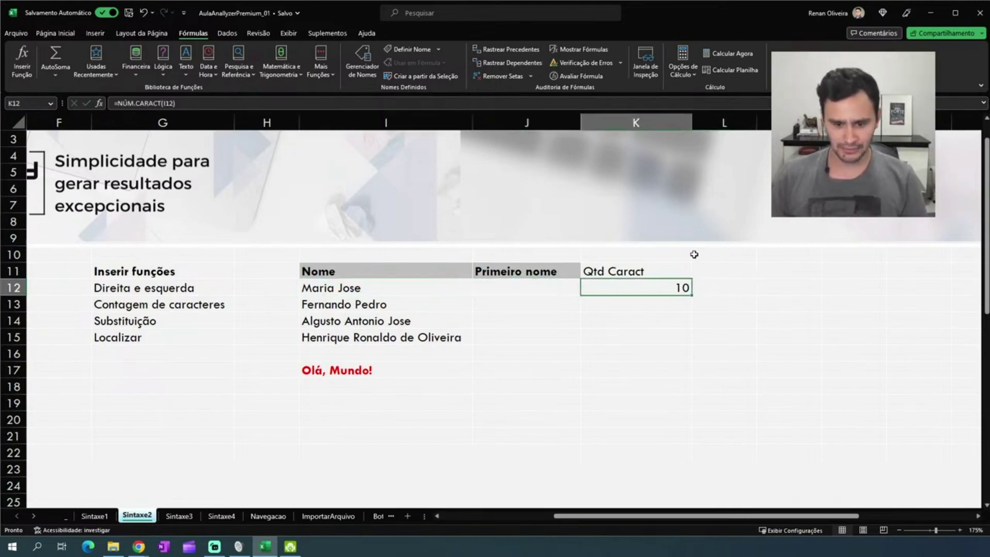
key(Left)
key(Left)
key(Right)
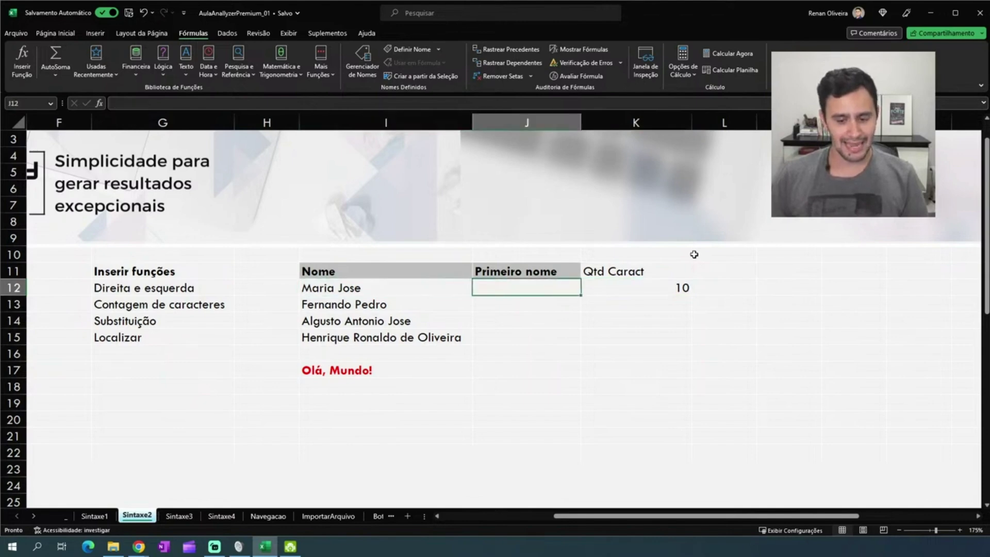
key(Left)
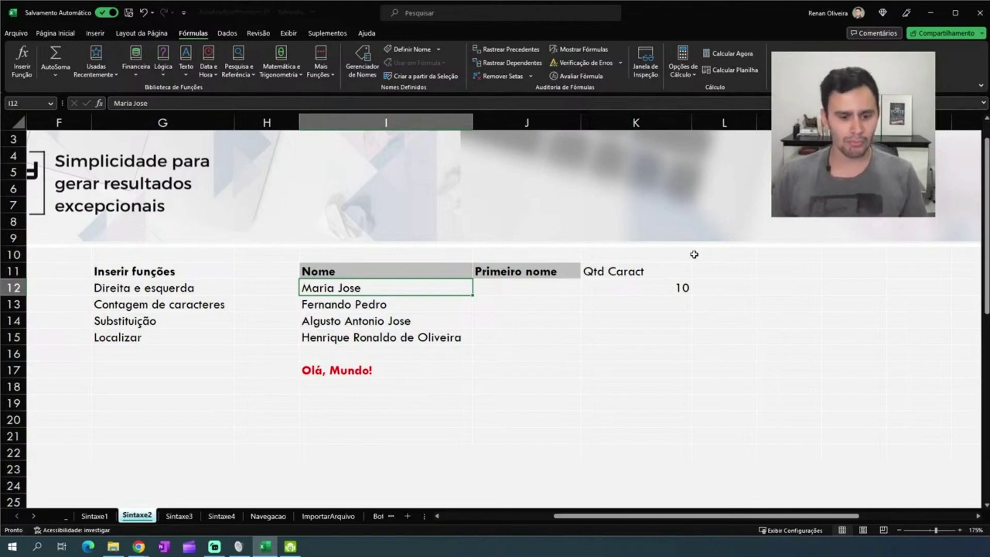
Extract the first name into J12 with the formula =ESQUERDA(I12;5)
key(Right)
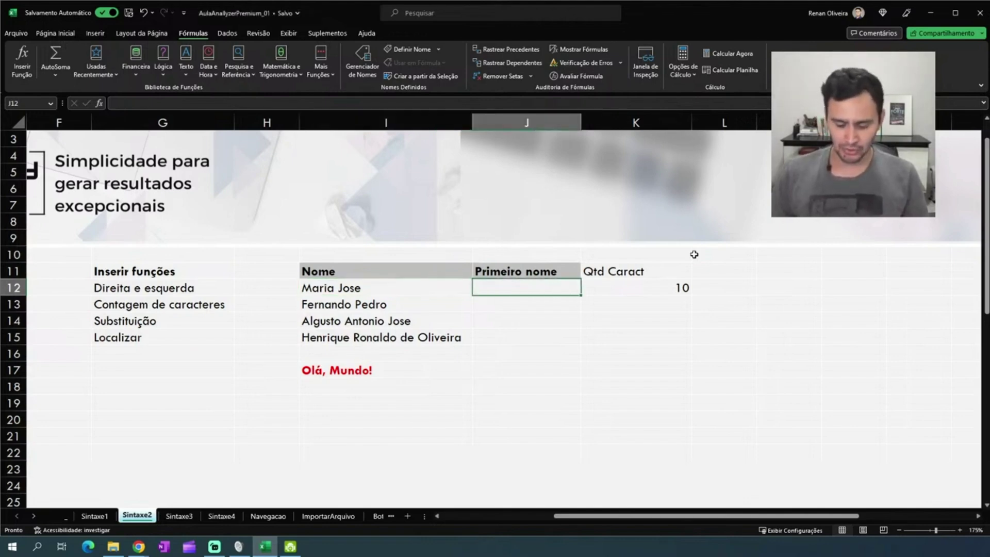
text(=)
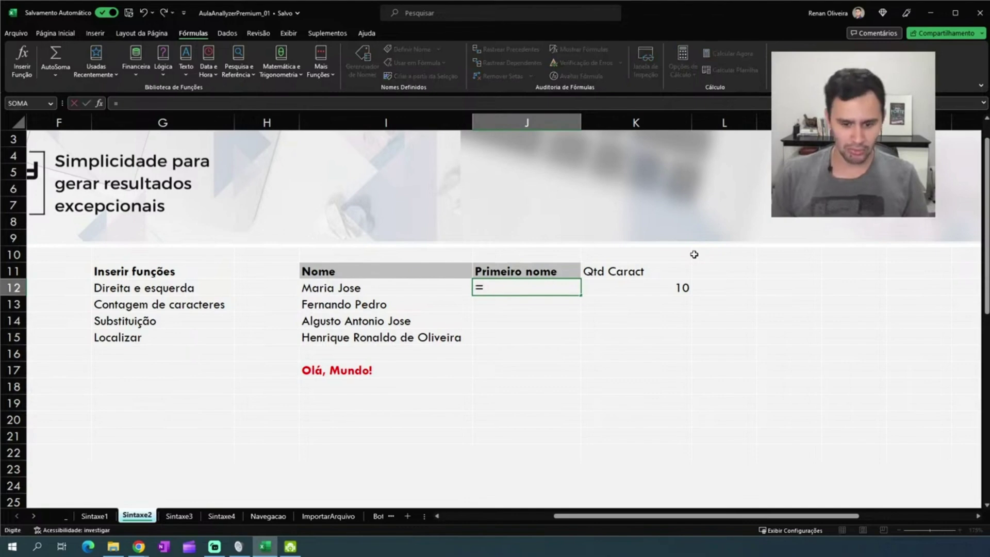
text(esque)
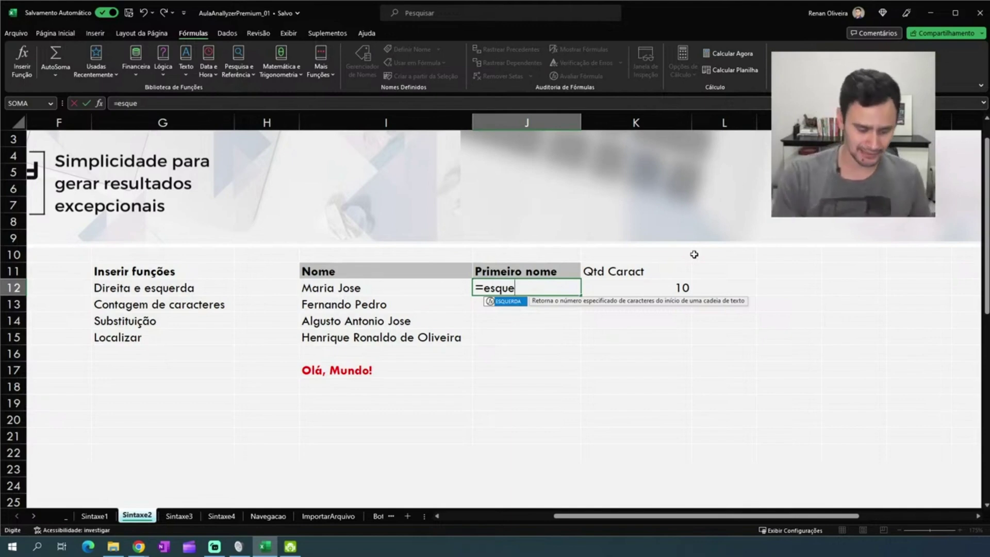
key(BackSpace)
key(BackSpace)
key(BackSpace)
text(que)
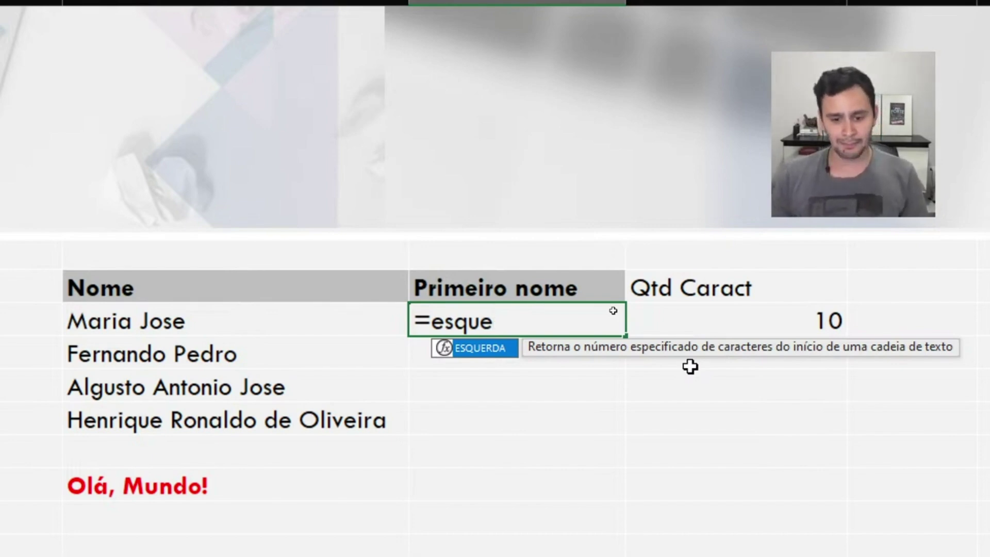
key(Tab)
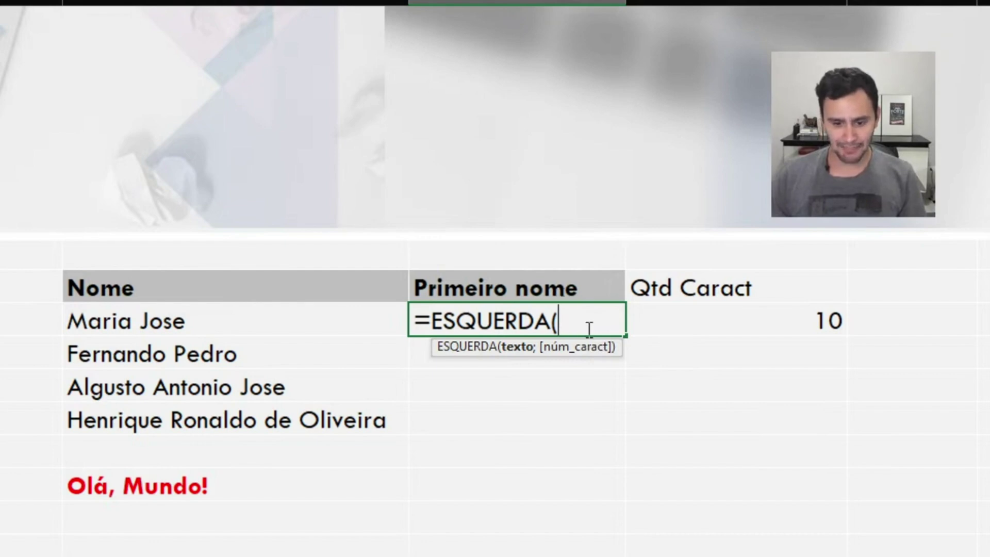
click(186, 317)
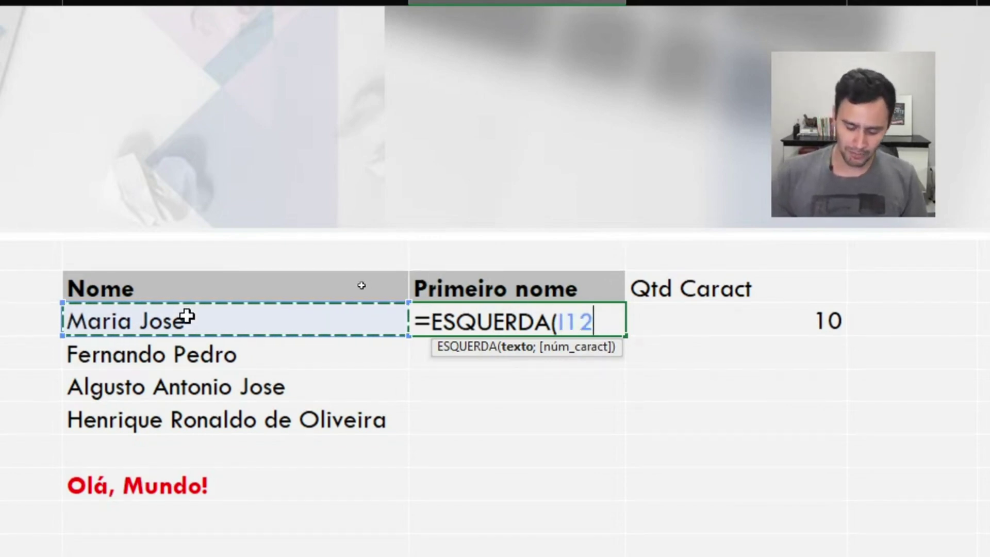
text(;5)
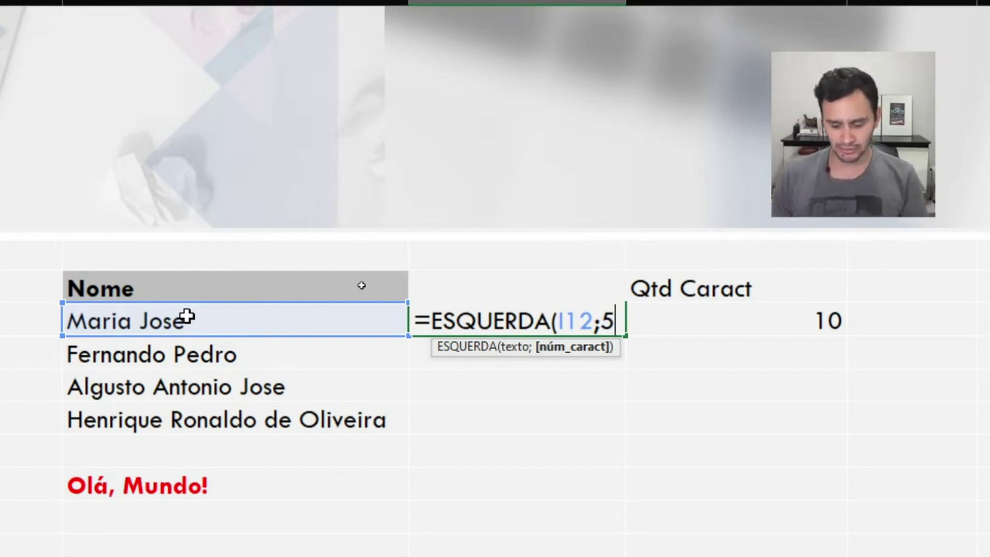
text())
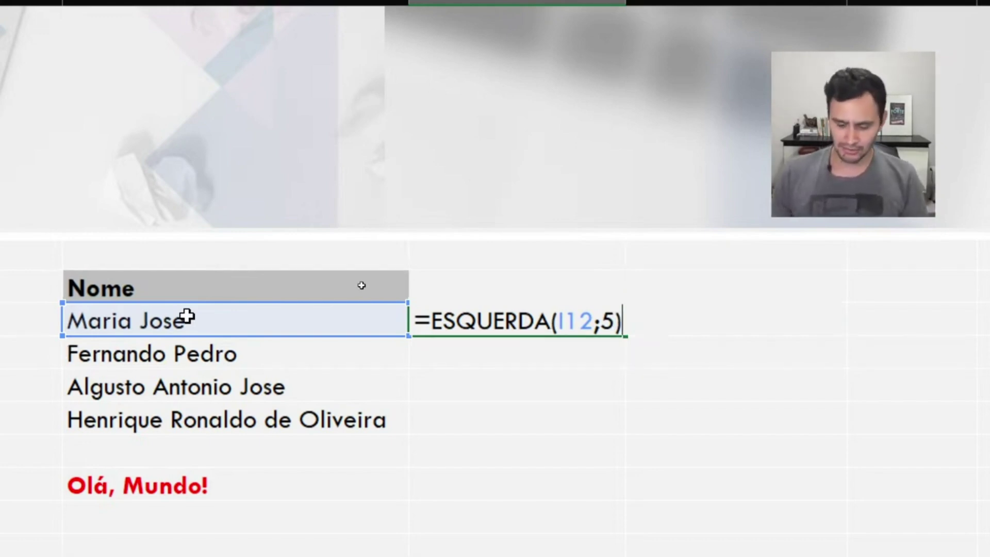
key(Return)
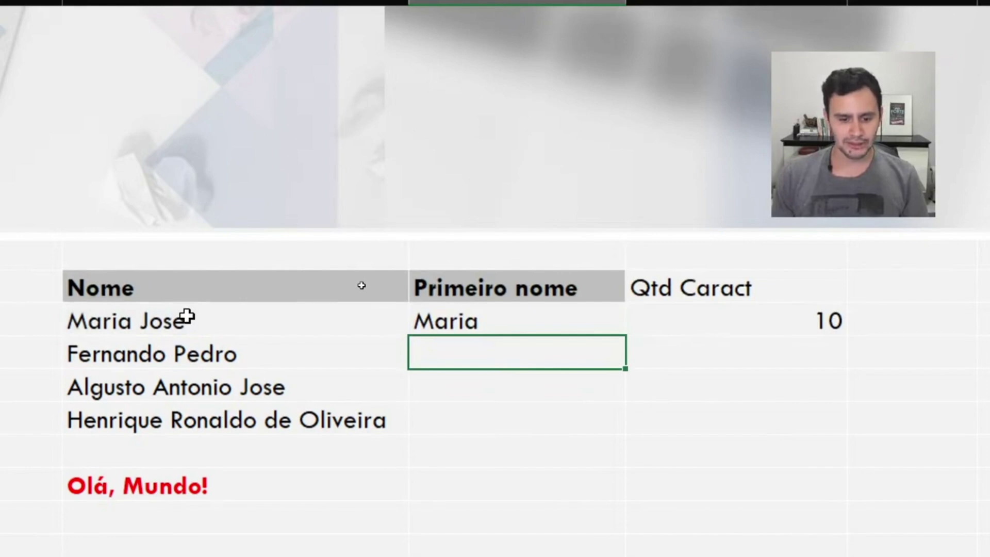
Add the heading Qtd caract 1º nome in L11, beside Qtd Caract
key(Up)
key(Up)
key(Right)
key(Right)
text(Qtde)
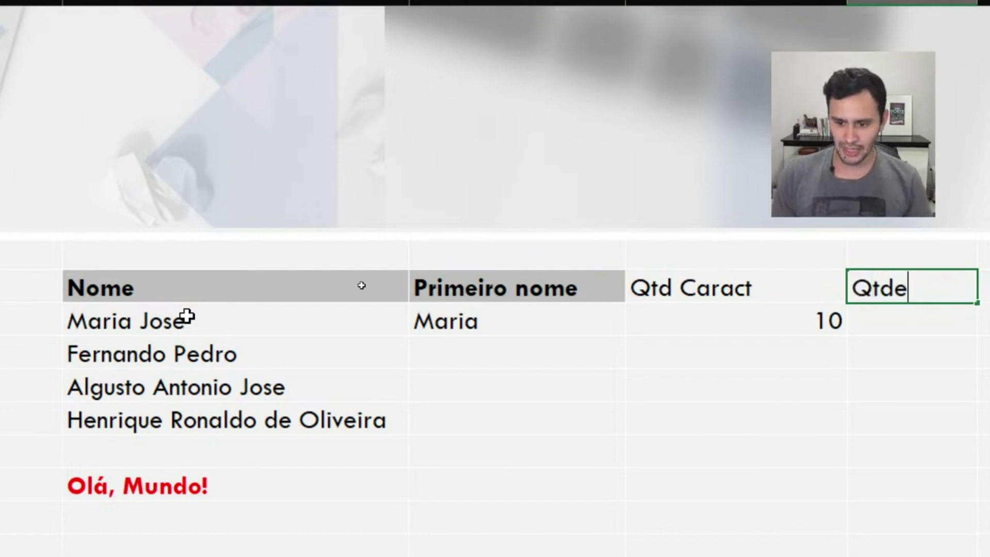
key(BackSpace)
text(caract )
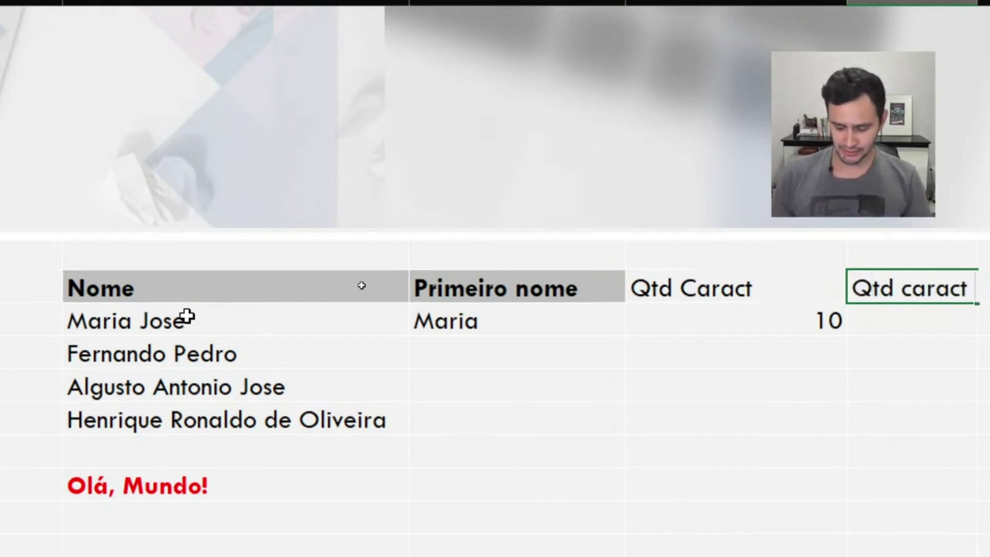
text(1)
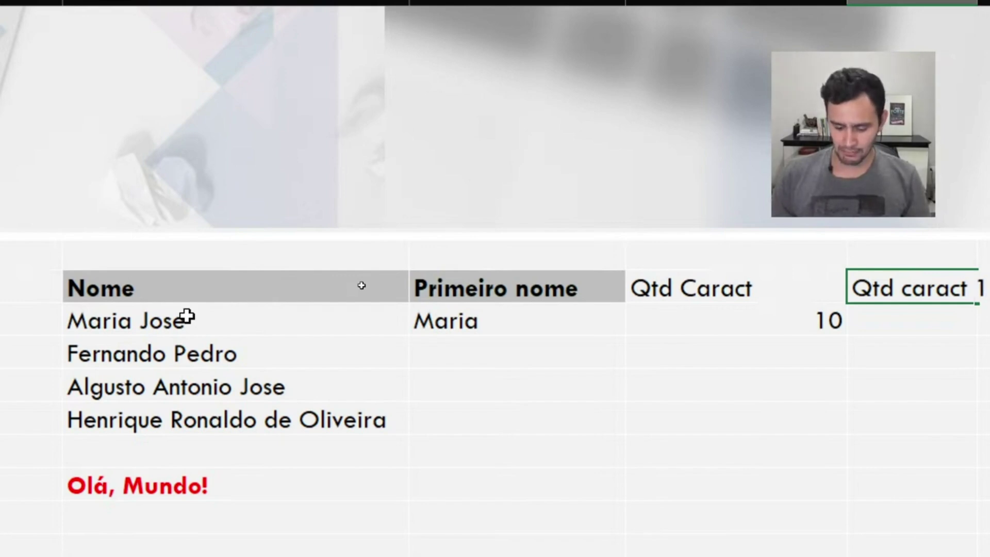
key(Return)
Count the characters of the extracted first name in L12 with the formula =NÚM.CARACT(J12)
key(Up)
key(Down)
text(=)
text(úm)
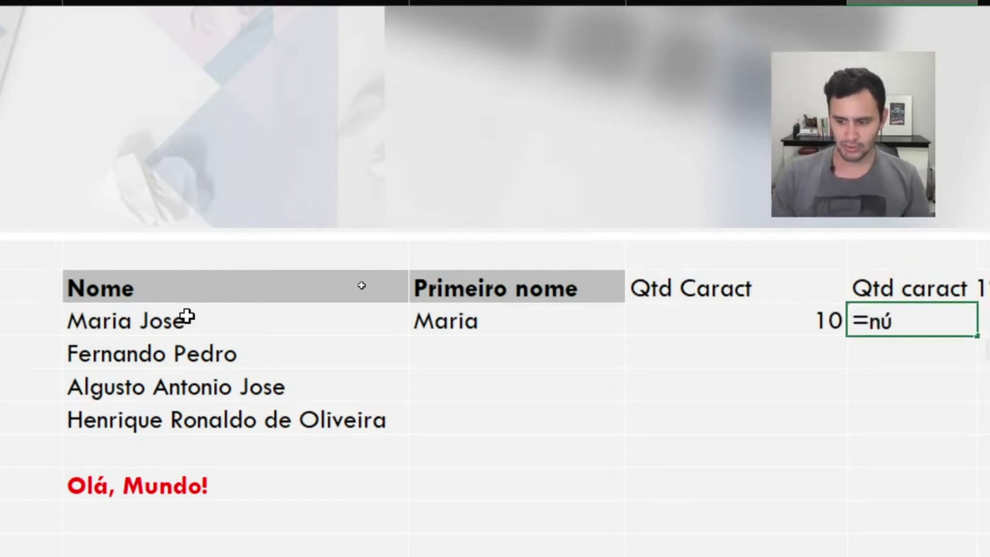
key(Tab)
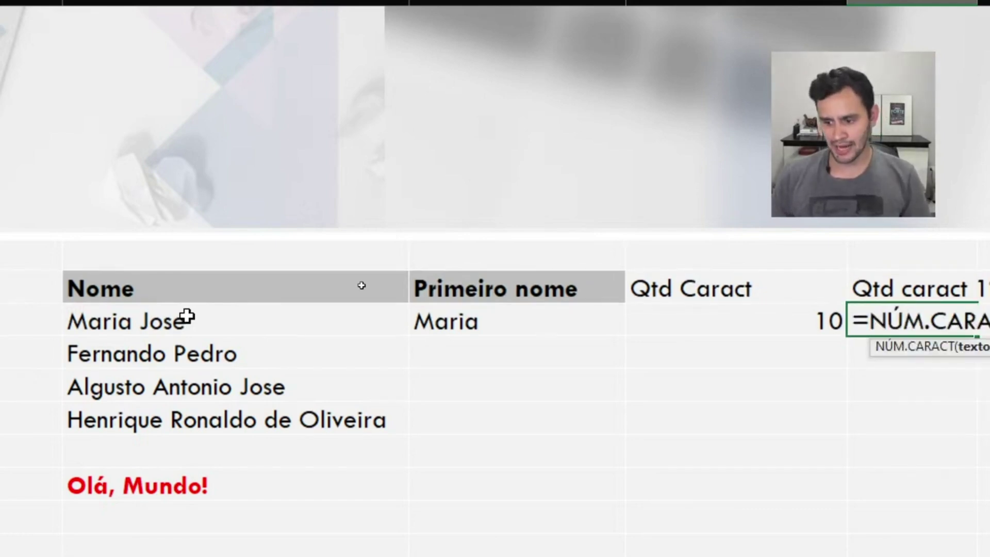
key(Left)
key(Left)
key(Left)
key(Right)
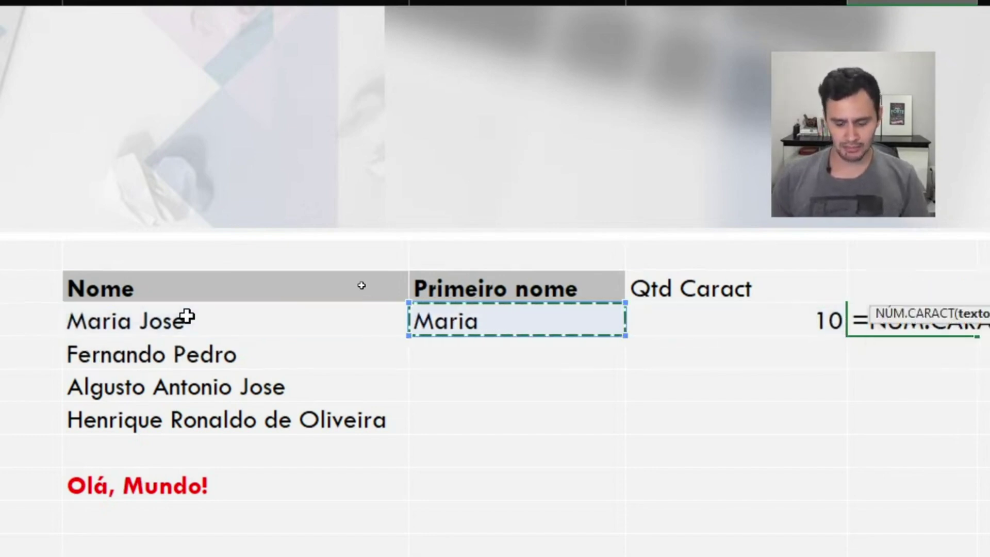
key(Return)
key(Up)
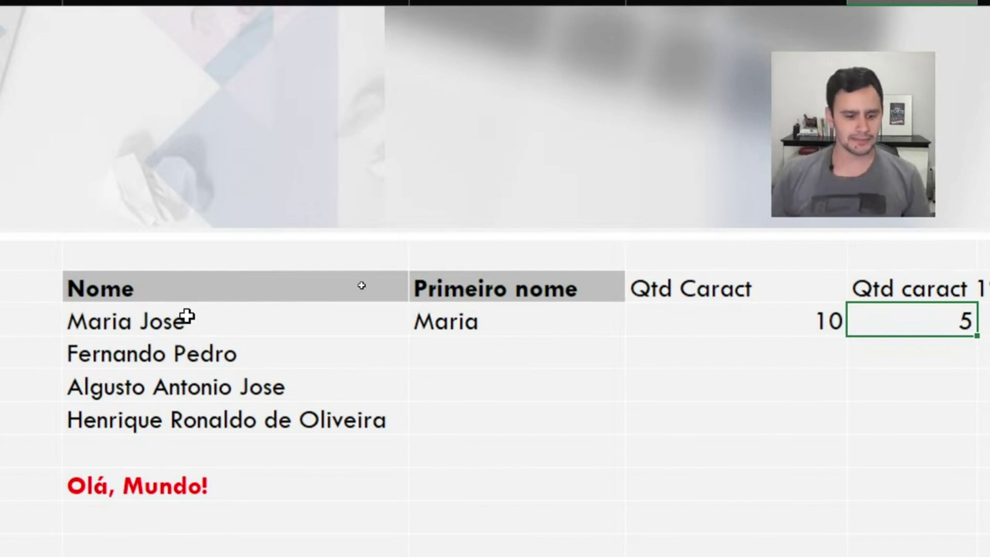
Check the NÚM.CARACT formula in K12 and copy it down to K13
click(186, 316)
key(Down)
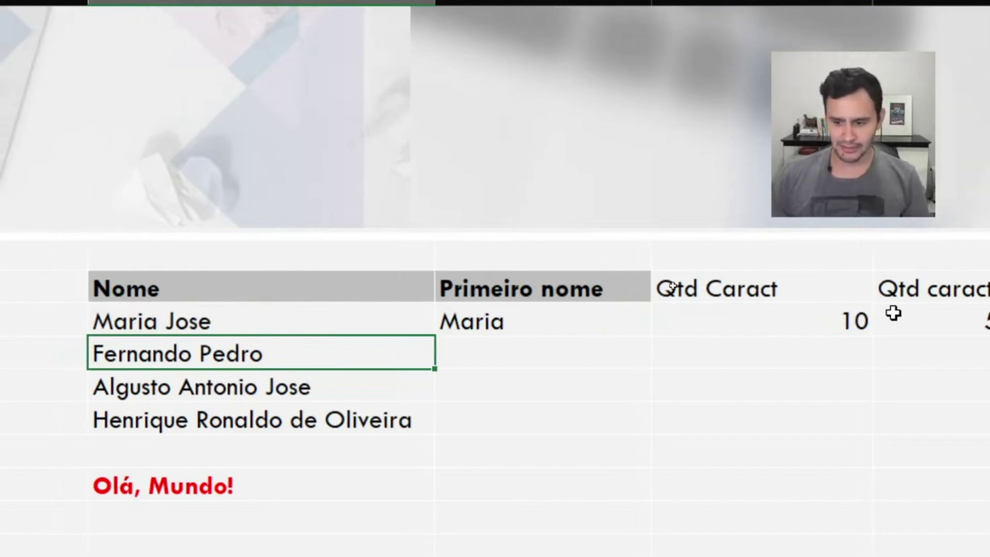
click(776, 317)
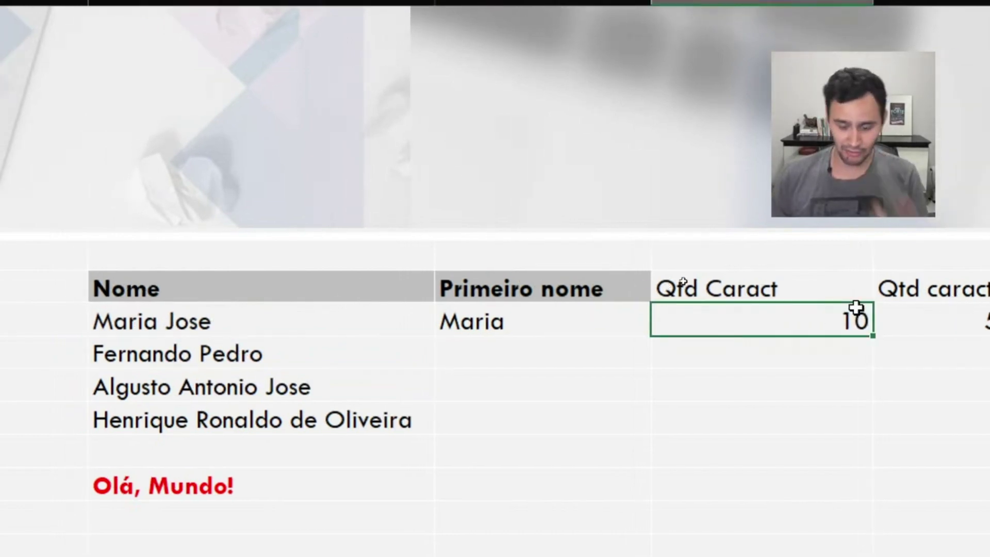
double_click(856, 308)
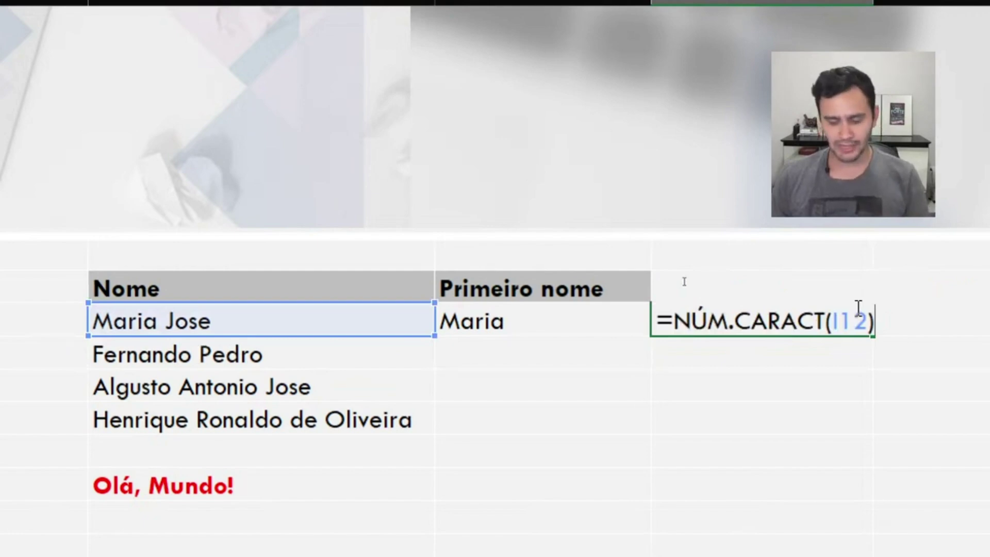
key(Escape)
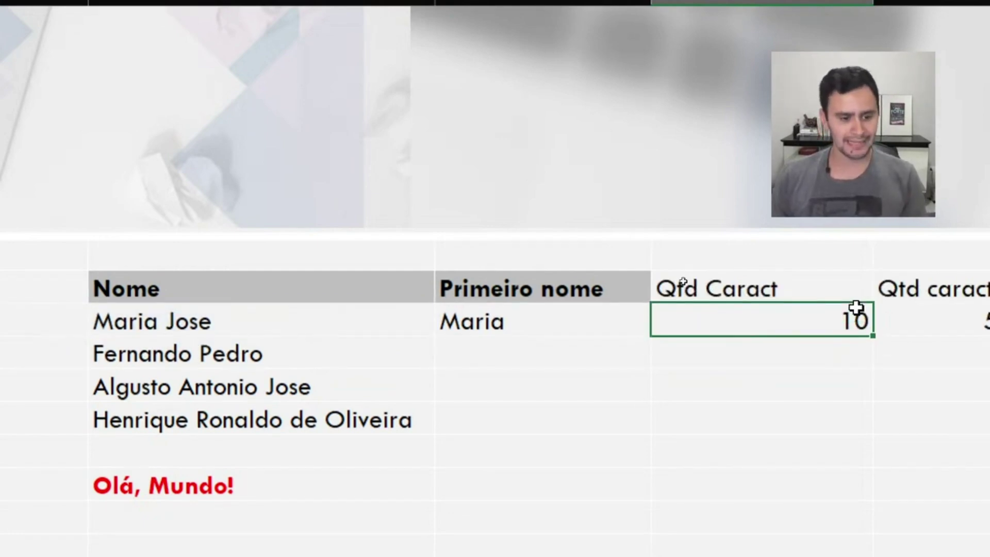
key(ctrl+c)
key(Down)
key(ctrl+v)
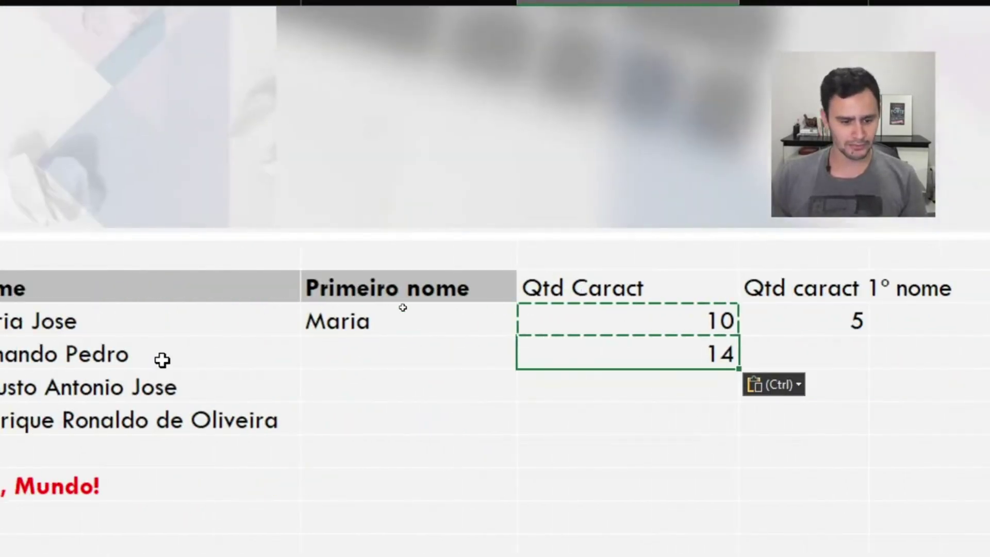
Count the letters of the first name in I13 character by character
click(199, 359)
key(Left)
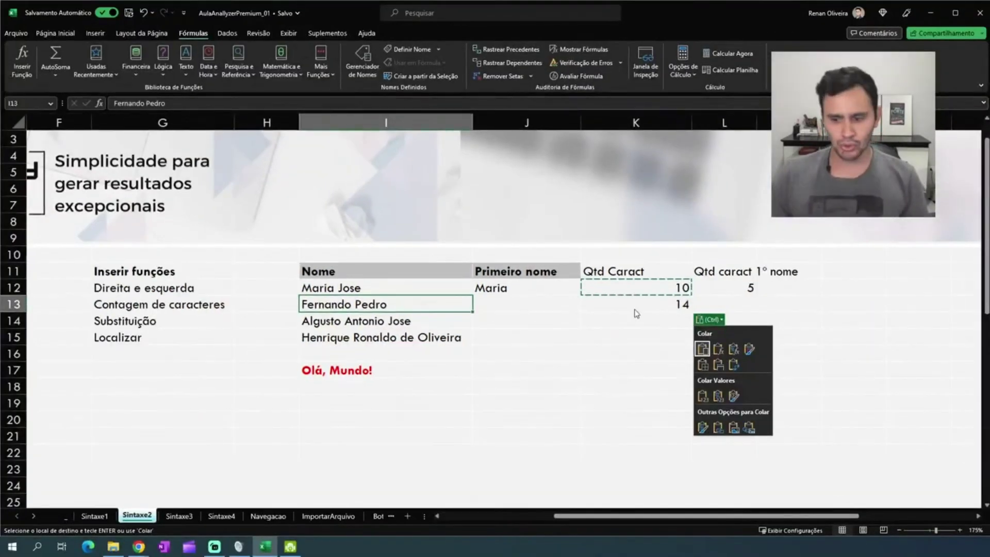
click(616, 304)
key(Left)
key(Left)
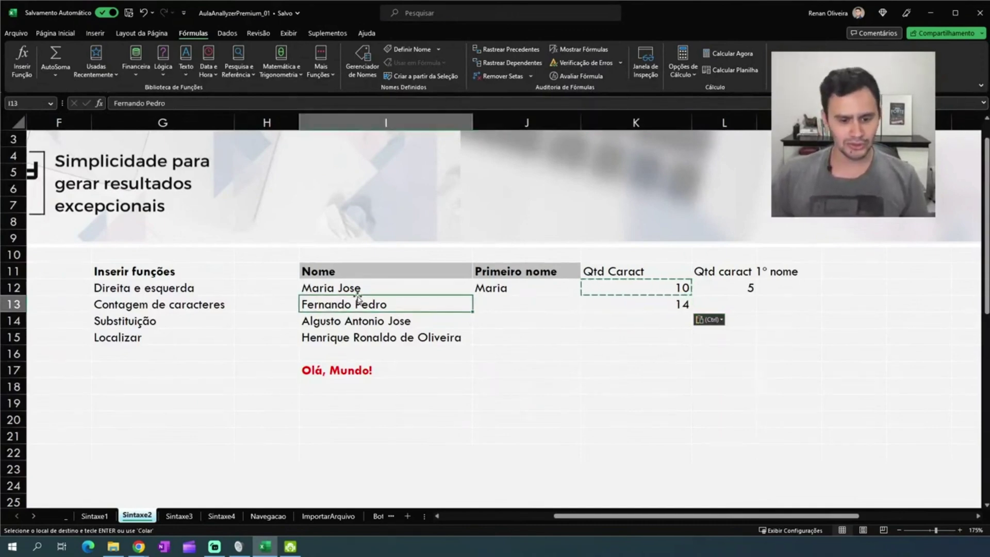
double_click(306, 304)
key(Right)
key(Right)
key(Right)
key(Right)
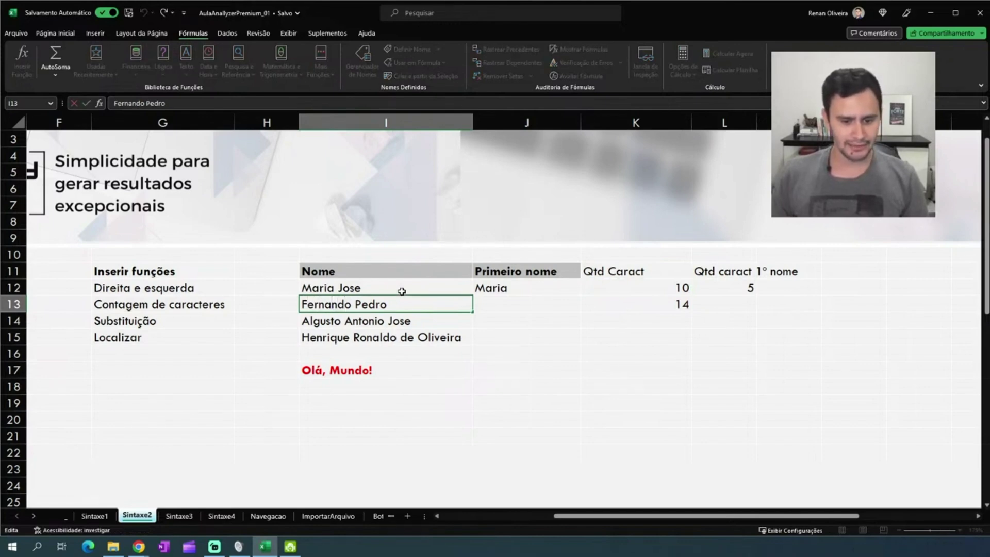
key(Left)
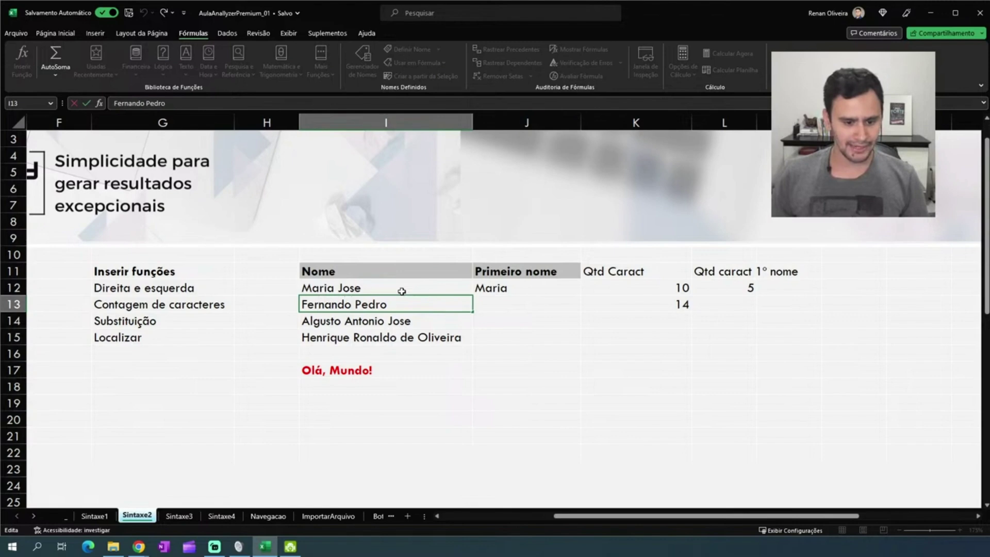
key(Left)
key(Right)
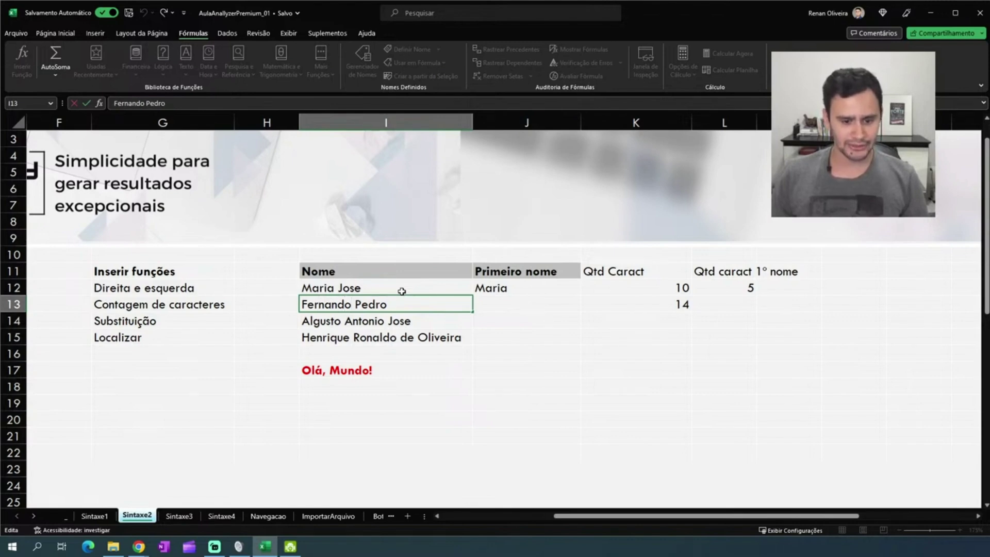
key(Return)
Extract the first name into J13 with the formula =ESQUERDA(I13;8)
key(Up)
key(Right)
key(Up)
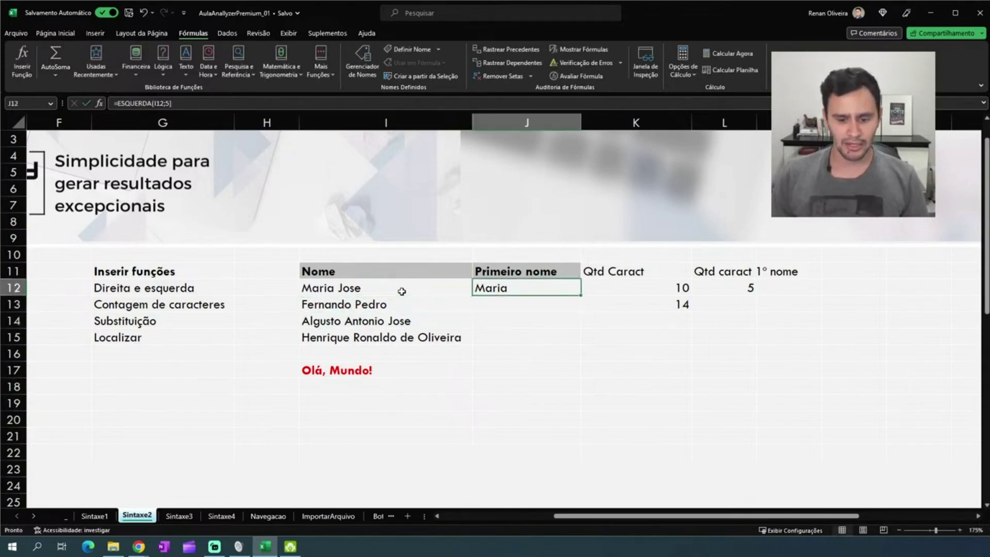
key(Down)
text(=esque)
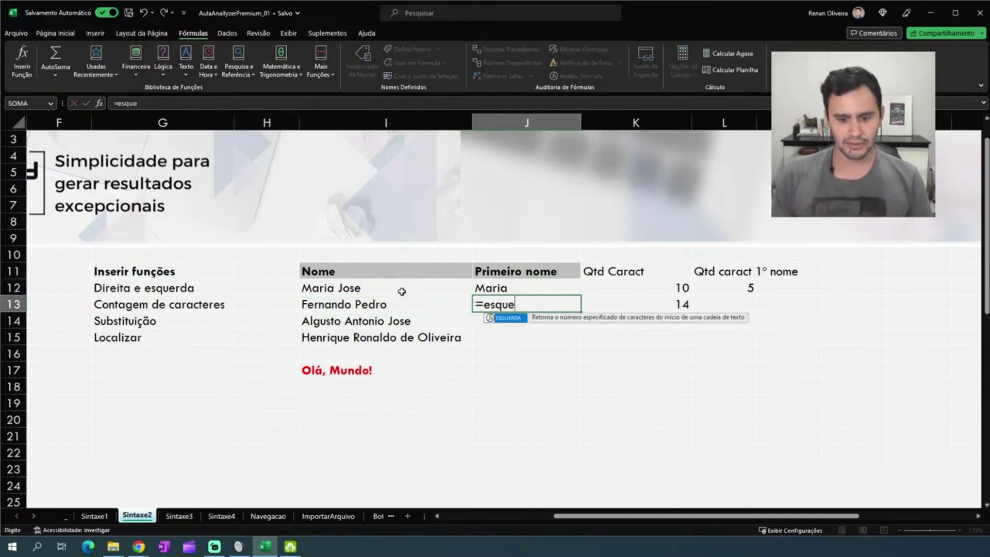
key(Tab)
key(Left)
text(;8))
key(Return)
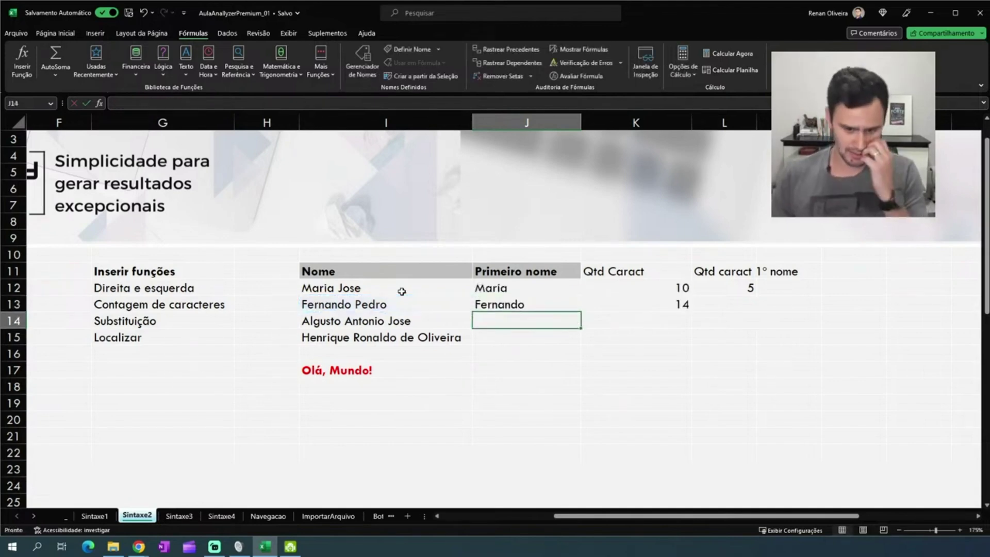
Compare the ESQUERDA formulas in J12 and J13 and the fixed character counts they use
key(Down)
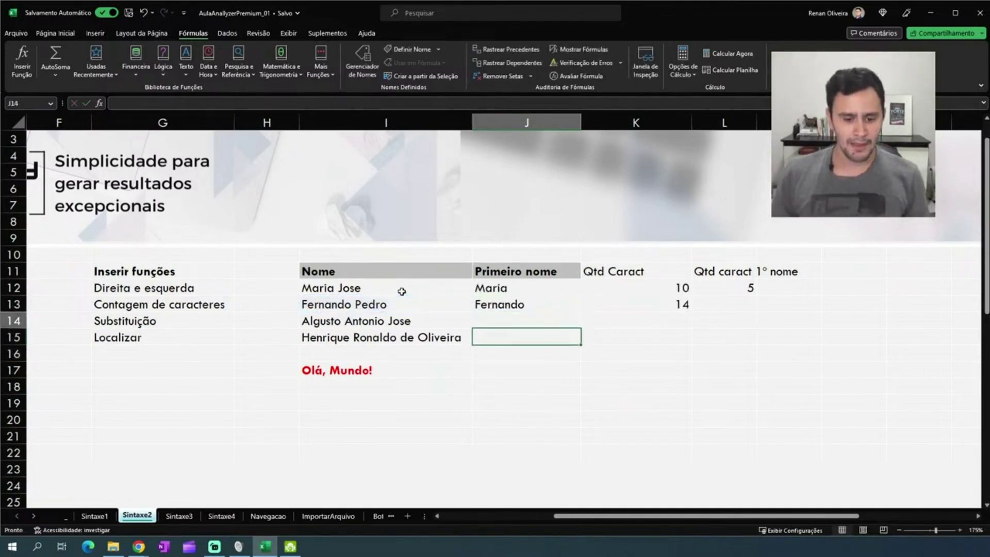
key(Up)
key(Up)
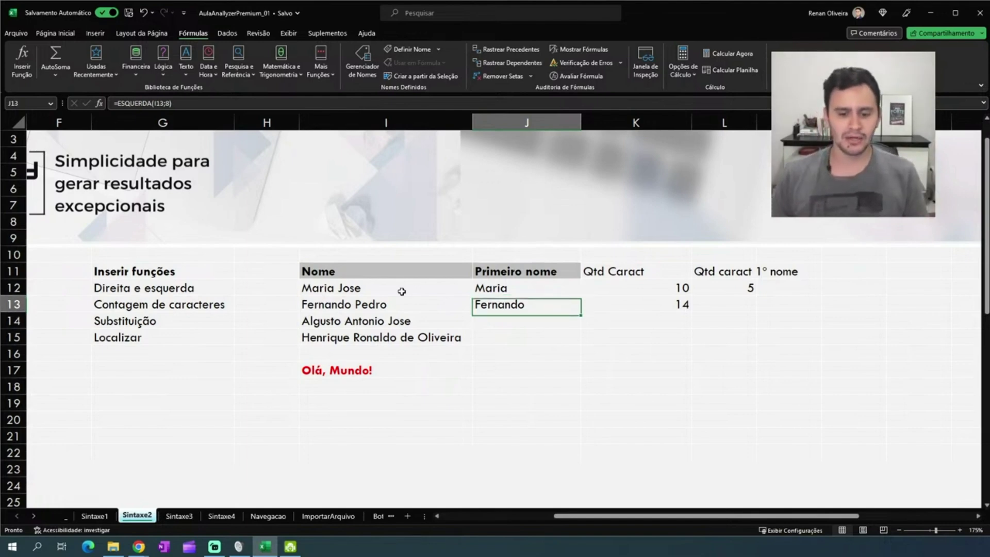
key(Up)
key(Down)
key(Down)
key(Up)
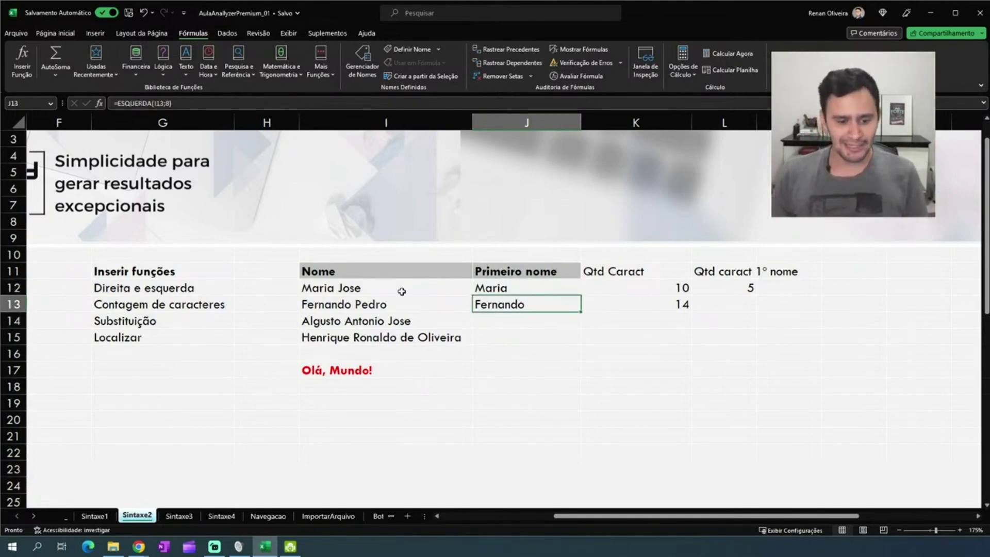
key(Down)
key(Up)
key(Up)
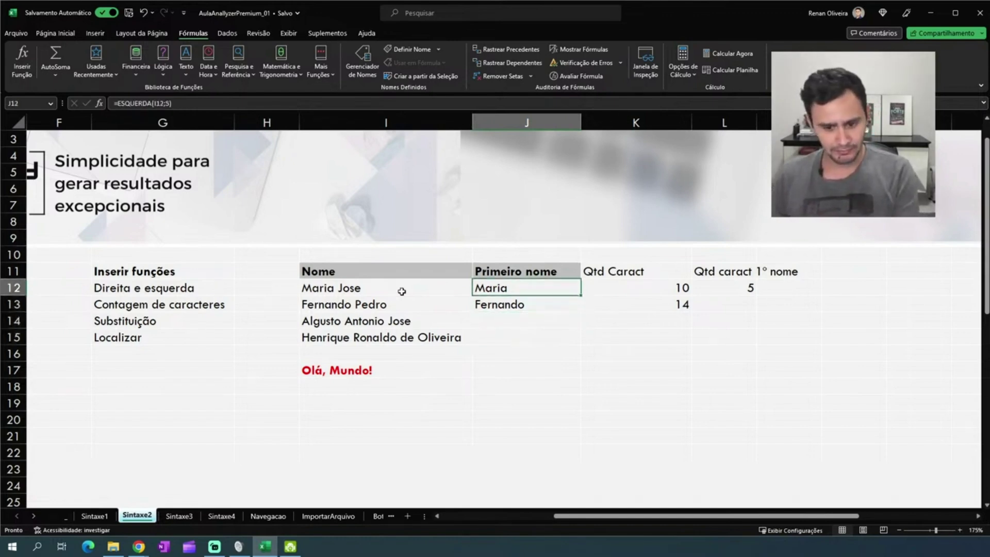
Delete the ESQUERDA formulas from J12 and J13 under Primeiro nome
key(Delete)
key(Down)
key(Delete)
key(Up)
key(Up)
key(Right)
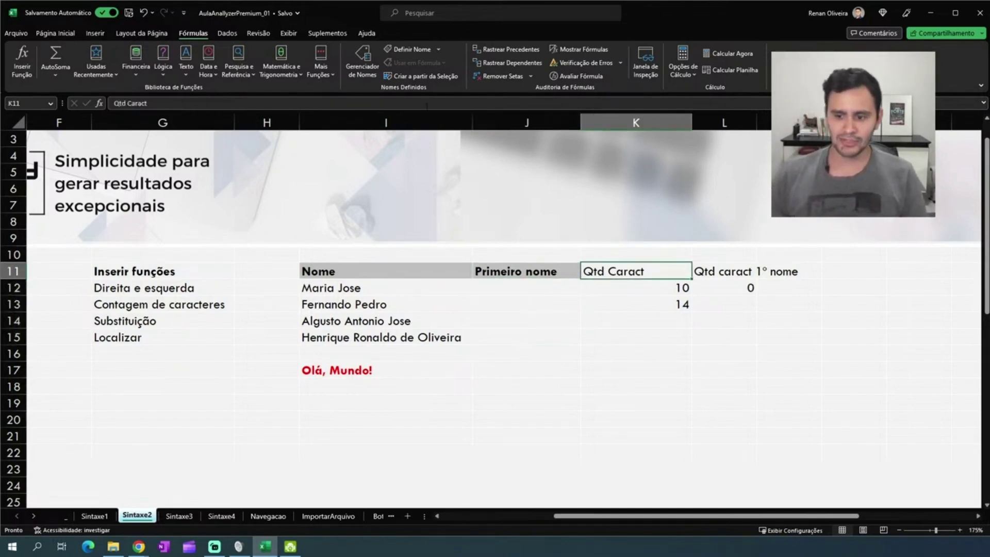
Widen column L to fit its heading and insert a blank column before Qtd Caract
drag(754, 121, 800, 122)
click(606, 122)
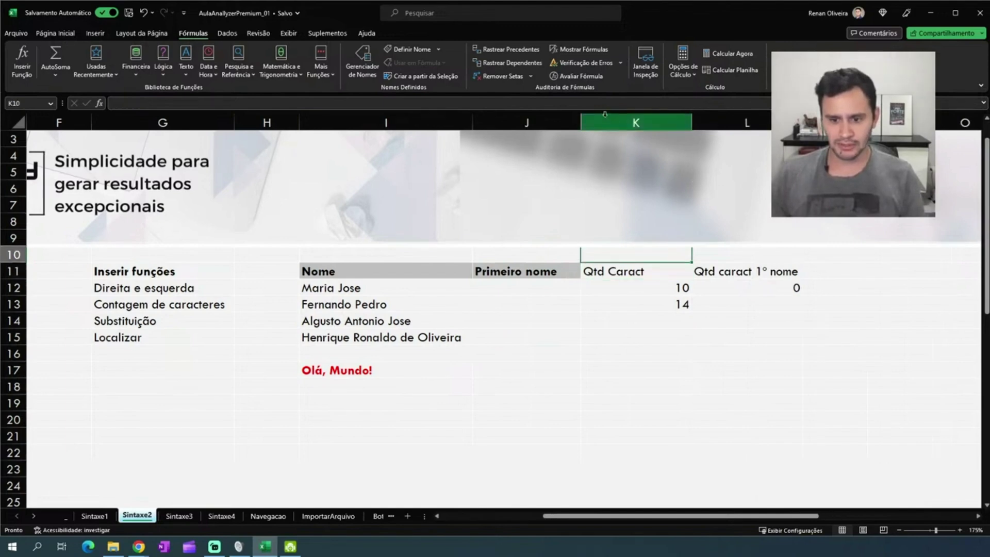
right_click(606, 122)
click(632, 226)
Add the heading Localizar (" ") in K11 of the new column
click(639, 276)
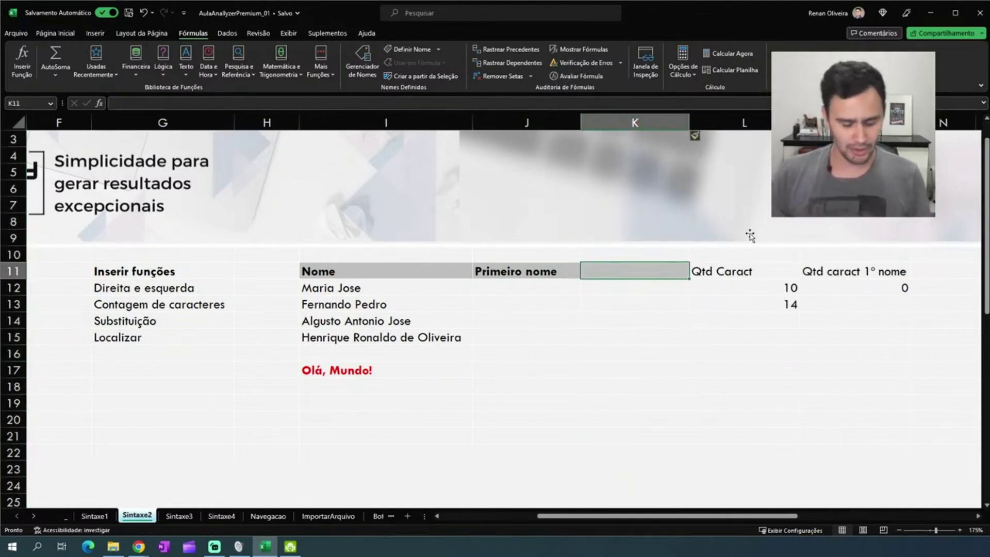
text(Localiuza)
key(BackSpace)
key(BackSpace)
key(BackSpace)
text(zar)
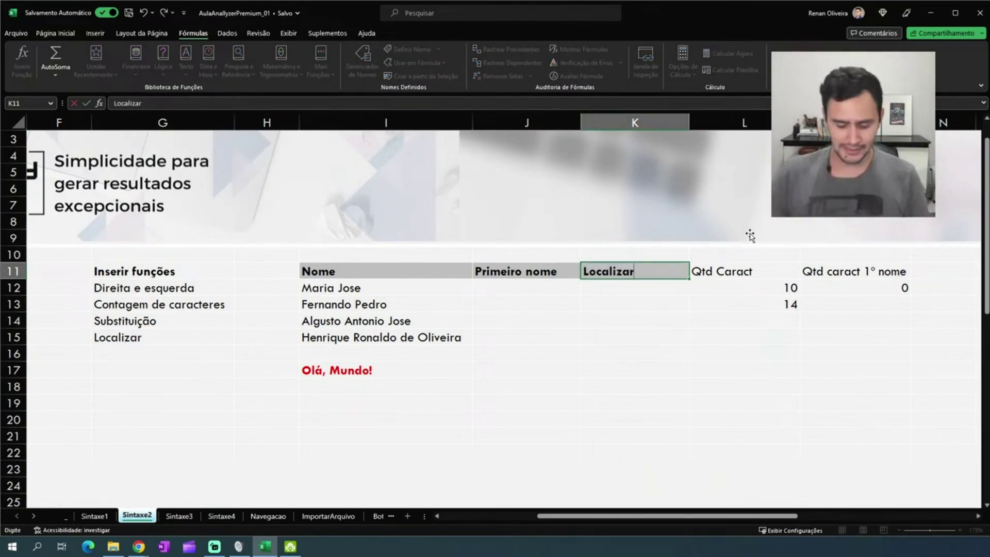
text( (" "))
key(Return)
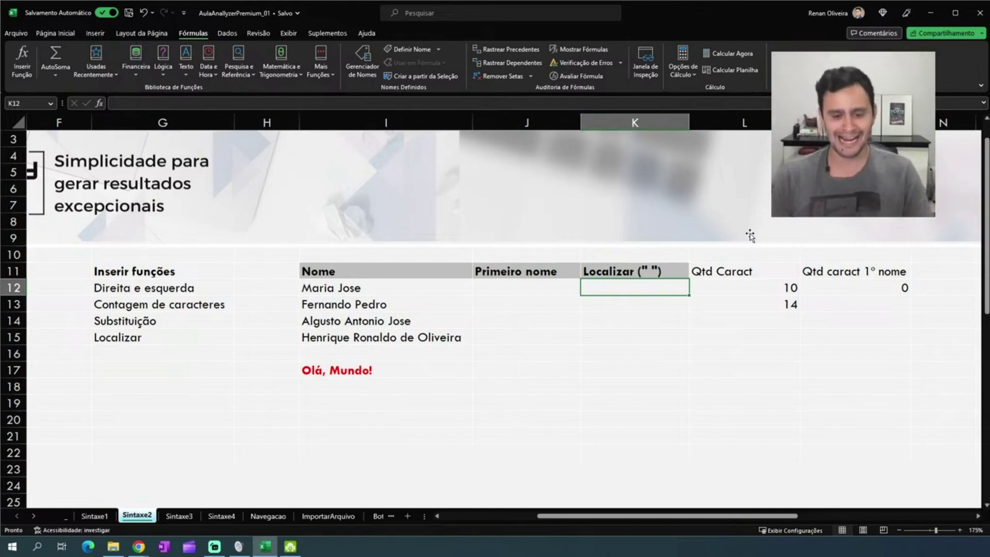
Find the position of the first space in the full name in K12 with the formula =LOCALIZAR(" ";I12)
text(=locali)
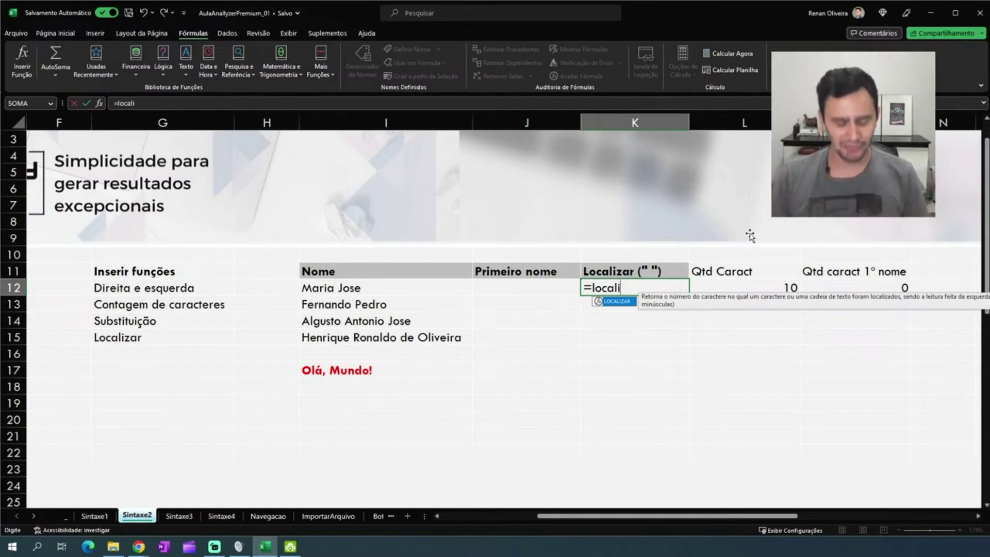
key(Tab)
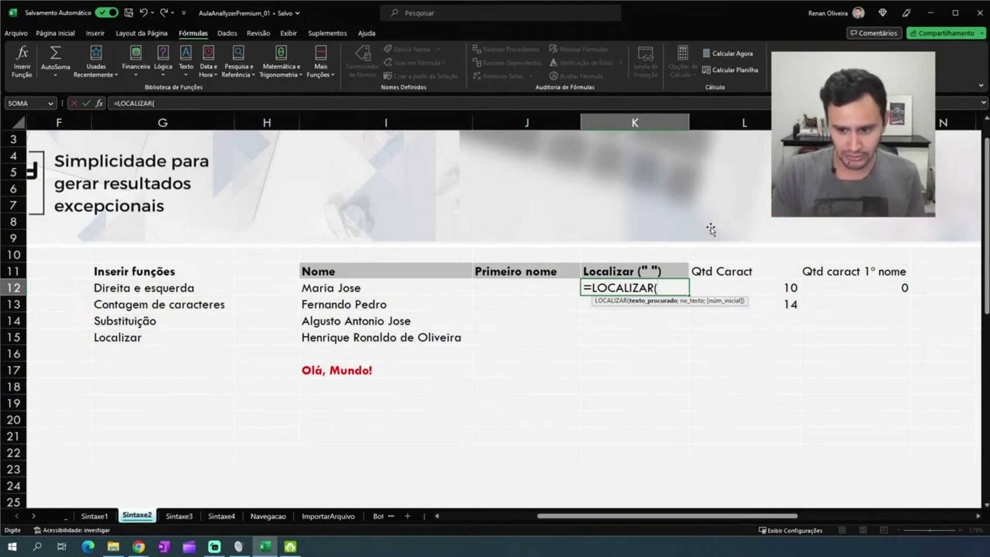
text(" ")
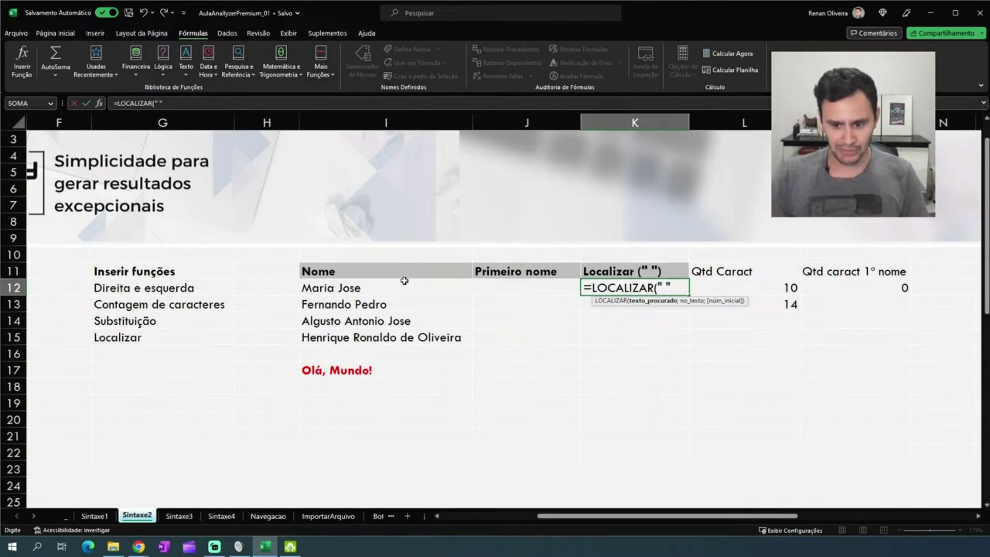
text(;)
click(352, 287)
text())
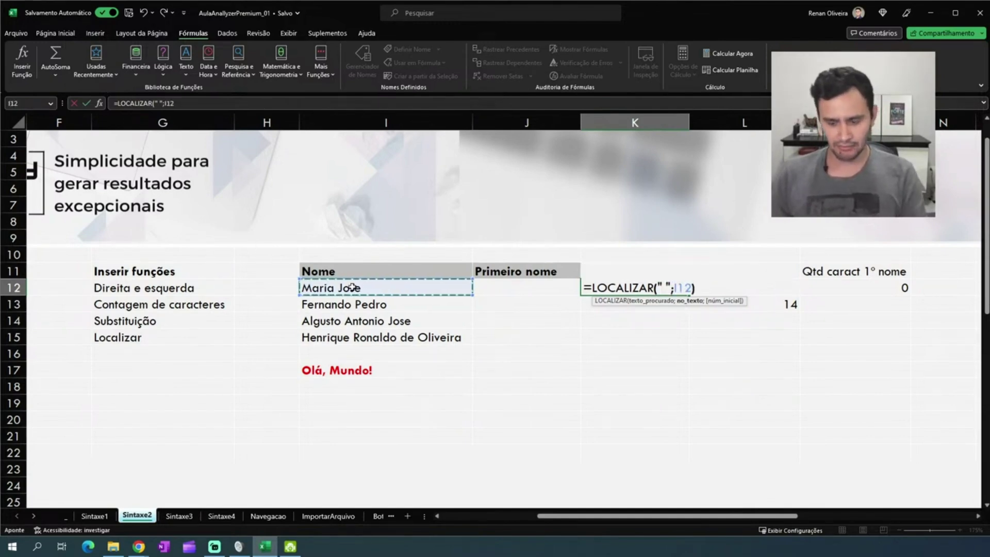
key(Return)
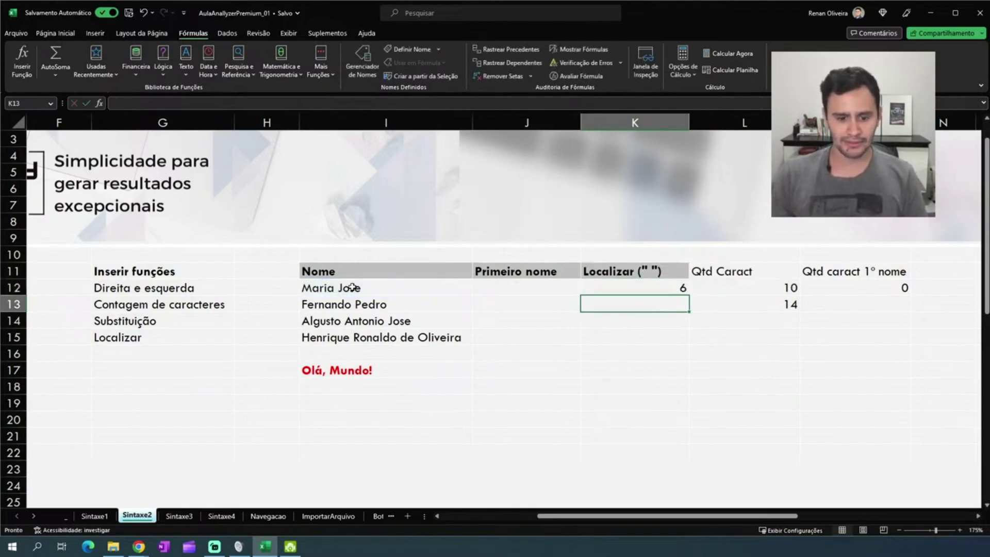
key(Up)
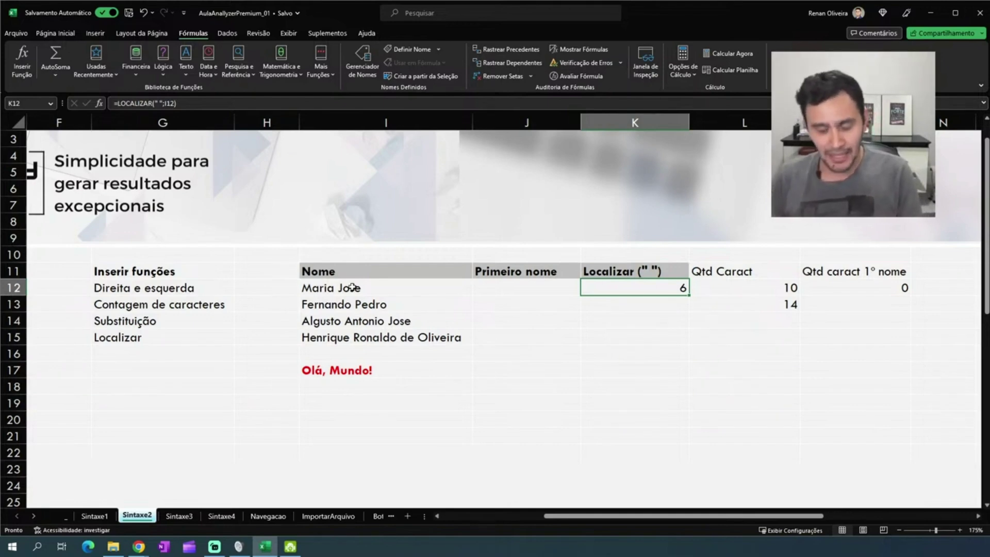
Point the NÚM.CARACT formula in M12 under Qtd caract 1º nome to the full name in I12
key(Right)
key(Right)
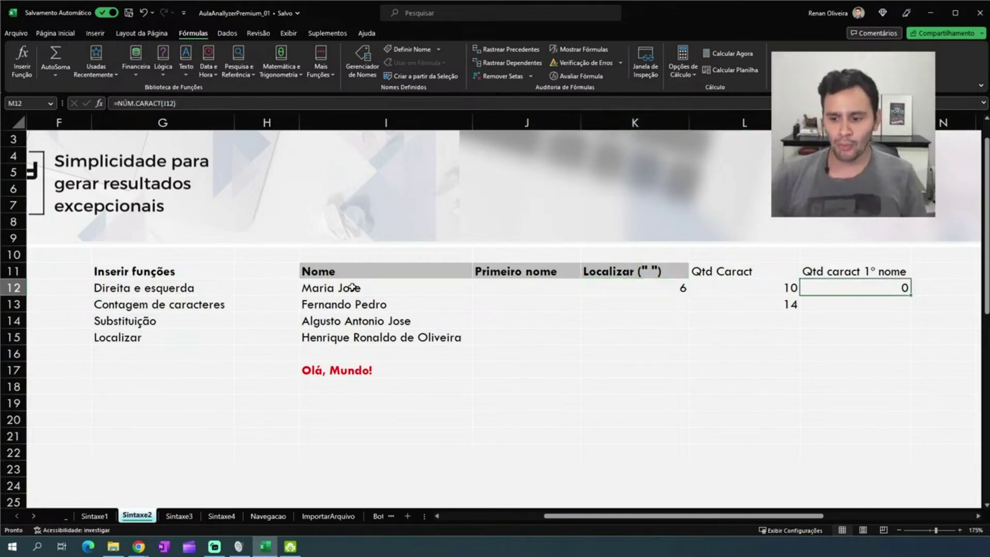
key(F2)
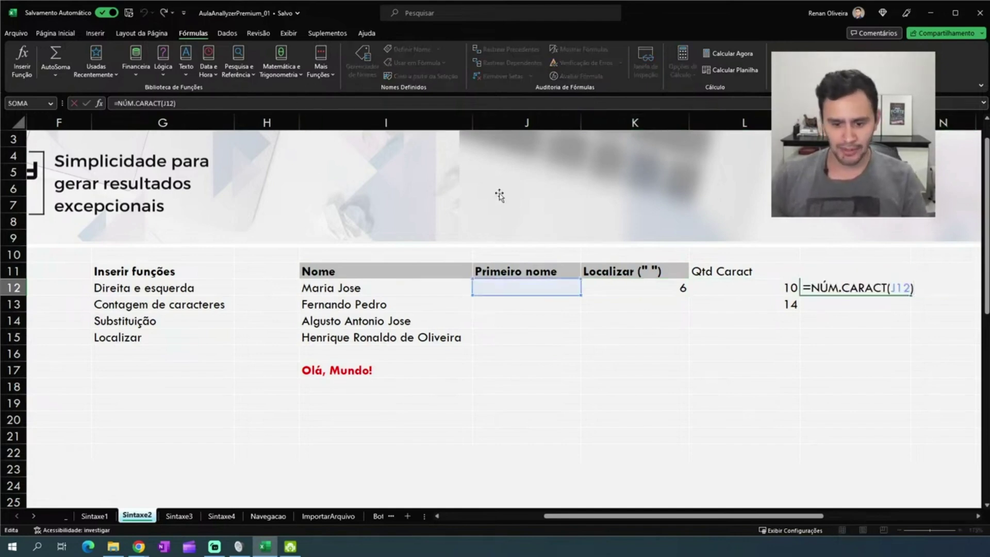
click(397, 289)
key(ctrl+Return)
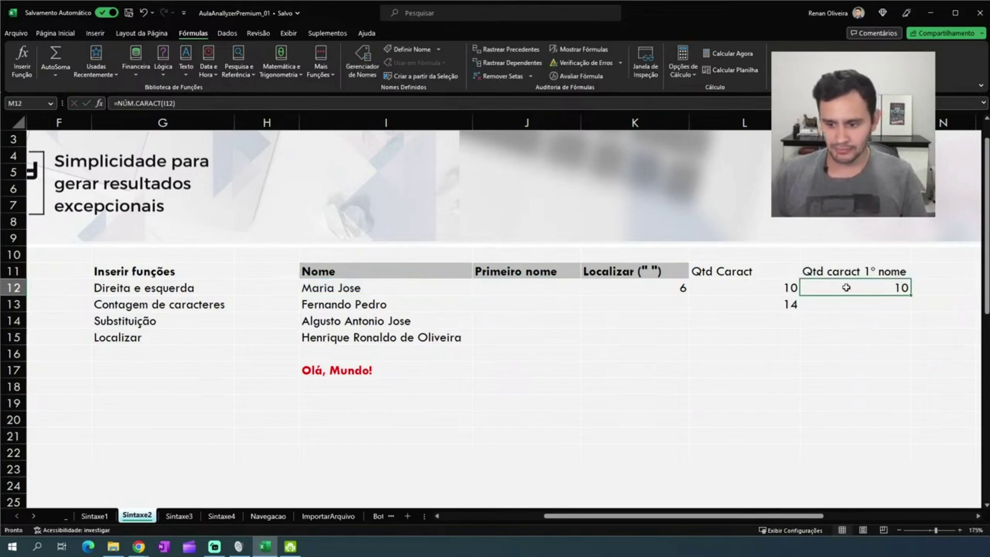
Extract the first five characters of the full name into J12 with the formula =ESQUERDA(I12;5)
click(523, 290)
text(=esqye)
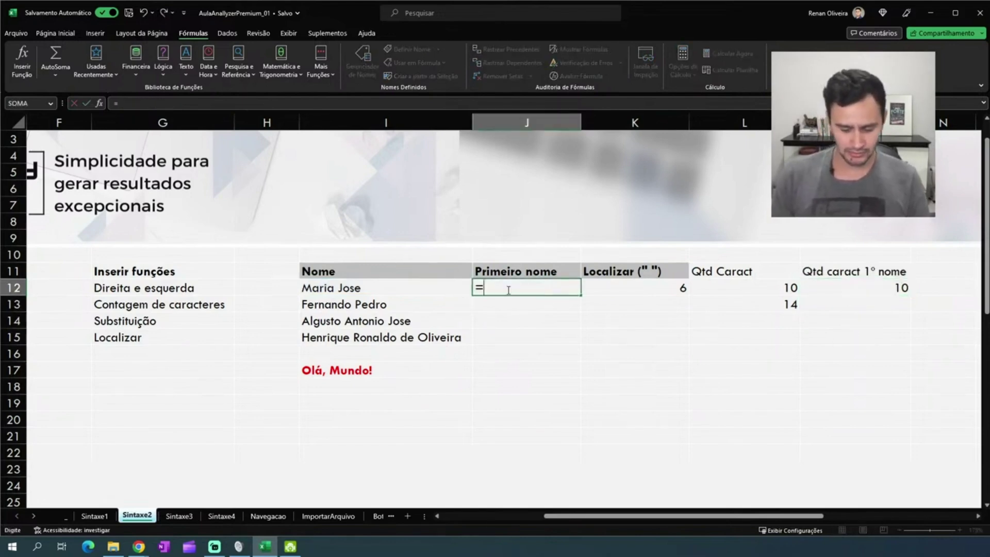
key(BackSpace)
key(BackSpace)
text(qu)
key(BackSpace)
key(BackSpace)
key(Tab)
key(Left)
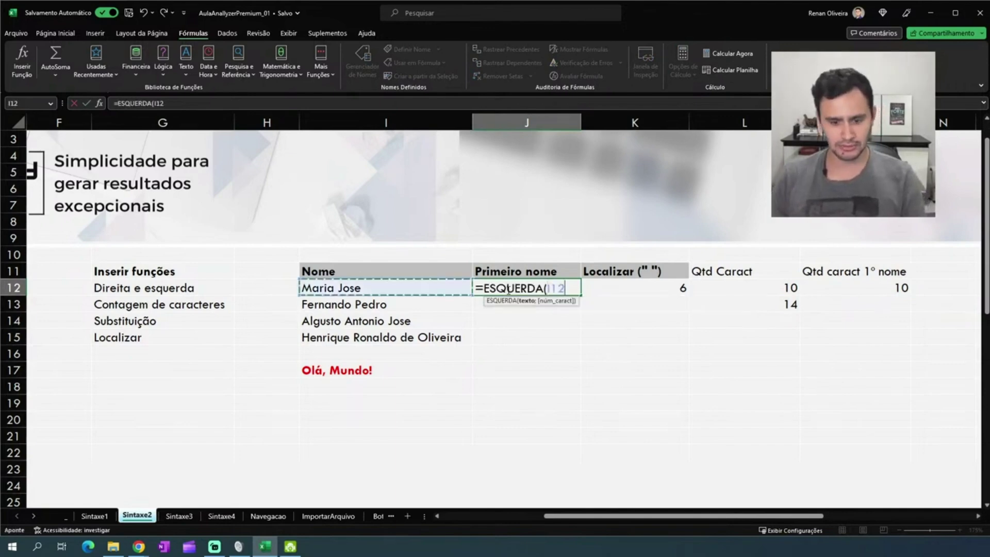
text(;5)
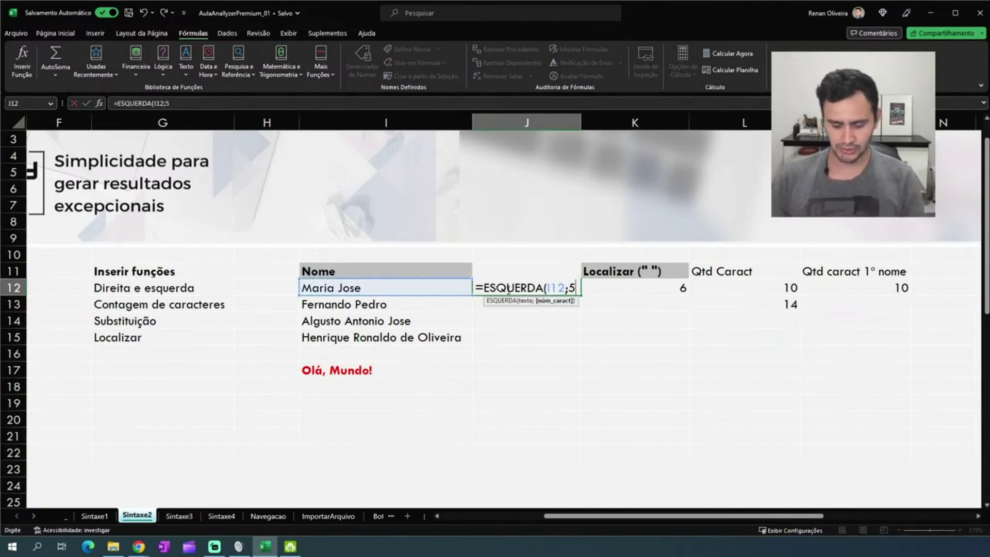
key(Return)
Make M12 count the characters of the extracted first name with =NÚM.CARACT(J12)
key(Up)
key(Up)
key(Down)
key(Right)
key(Right)
key(Right)
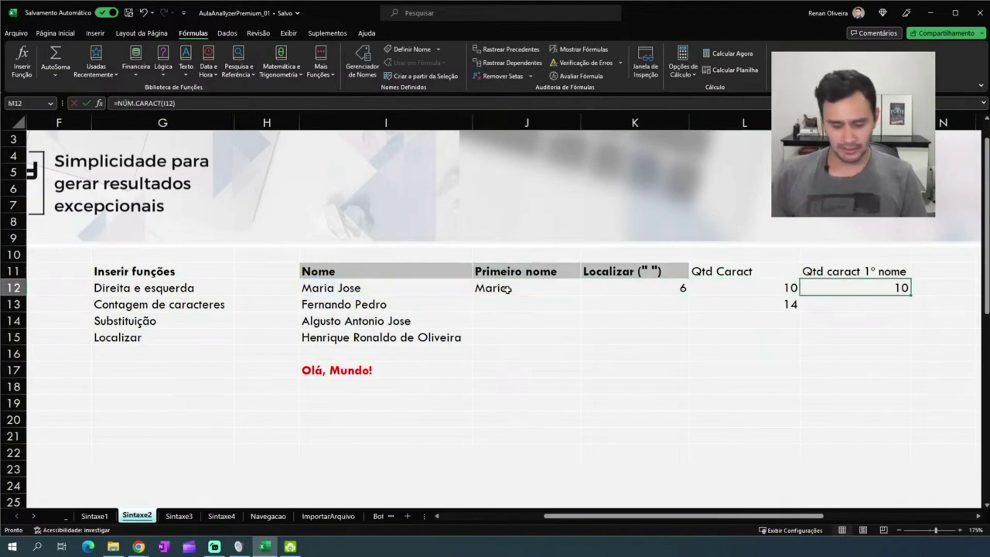
key(F2)
drag(406, 294, 520, 289)
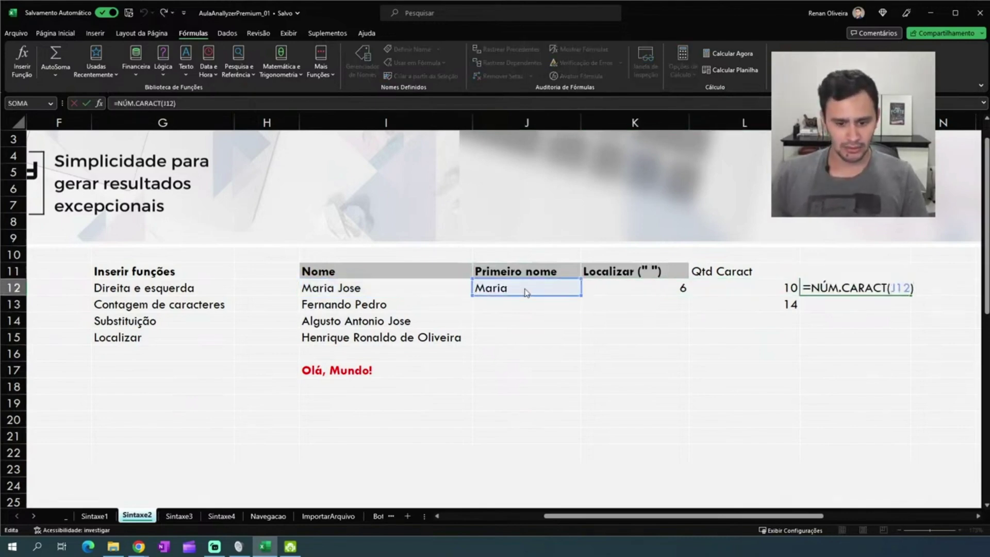
key(ctrl+Return)
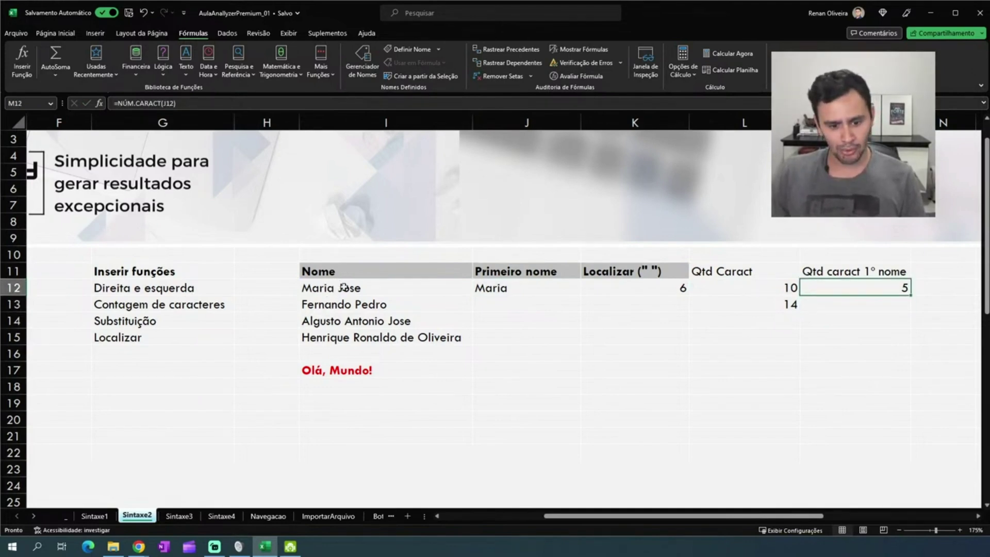
Compare the space position in K12 with the first-name length in M12 and check the matching cells in row 13
click(675, 284)
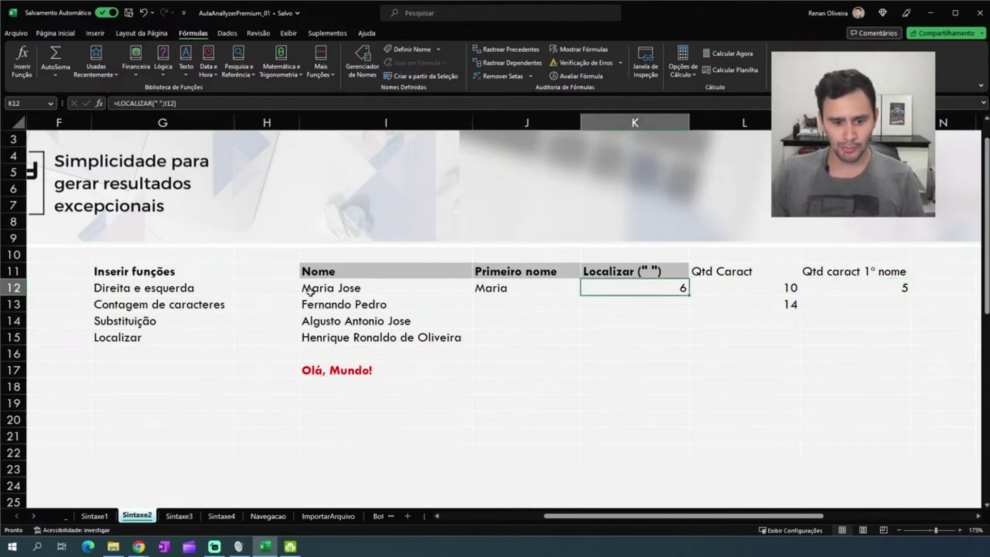
click(848, 285)
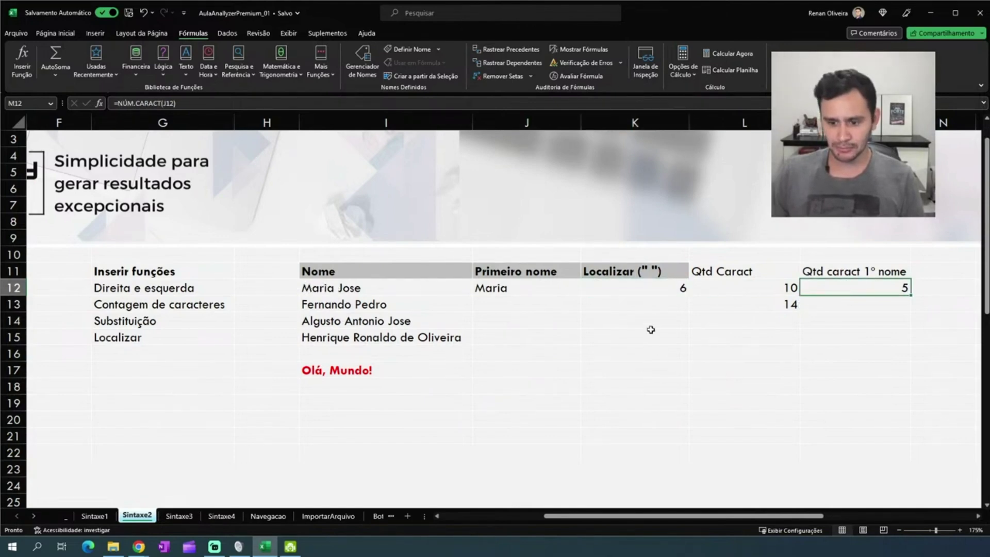
click(648, 295)
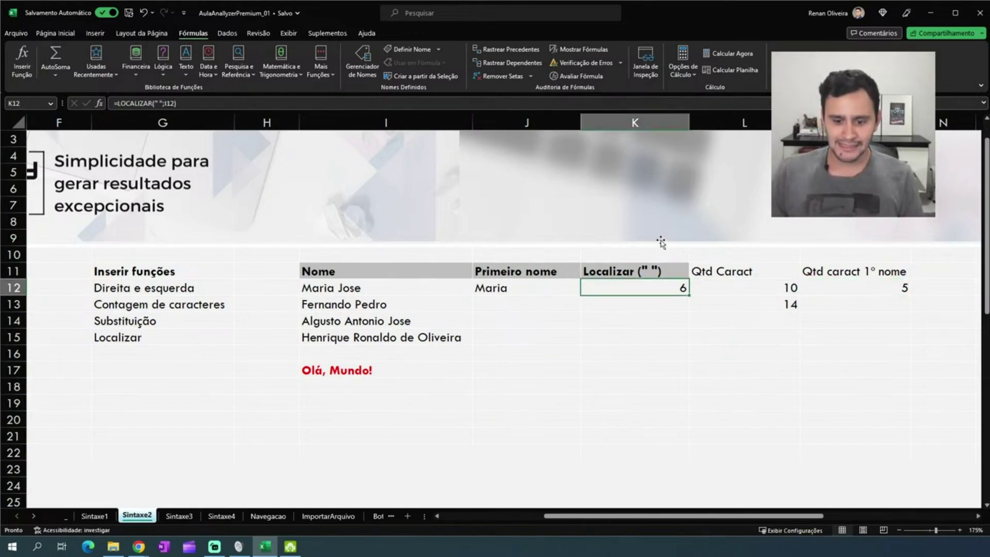
click(529, 287)
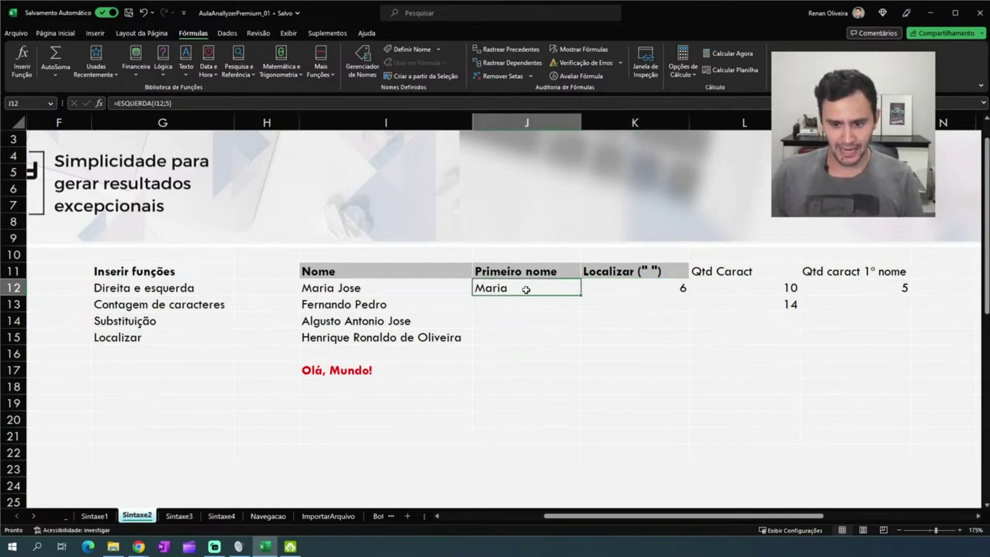
click(641, 284)
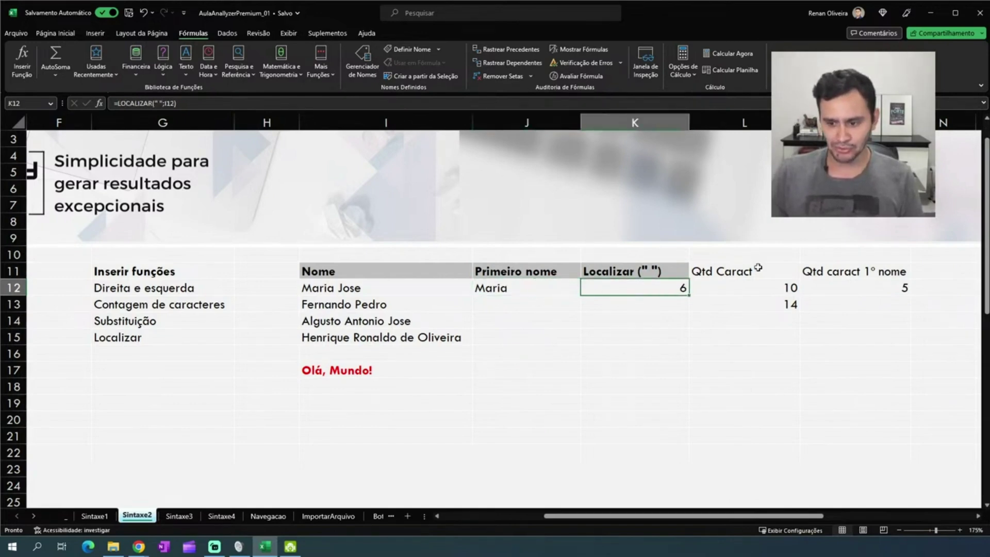
click(830, 286)
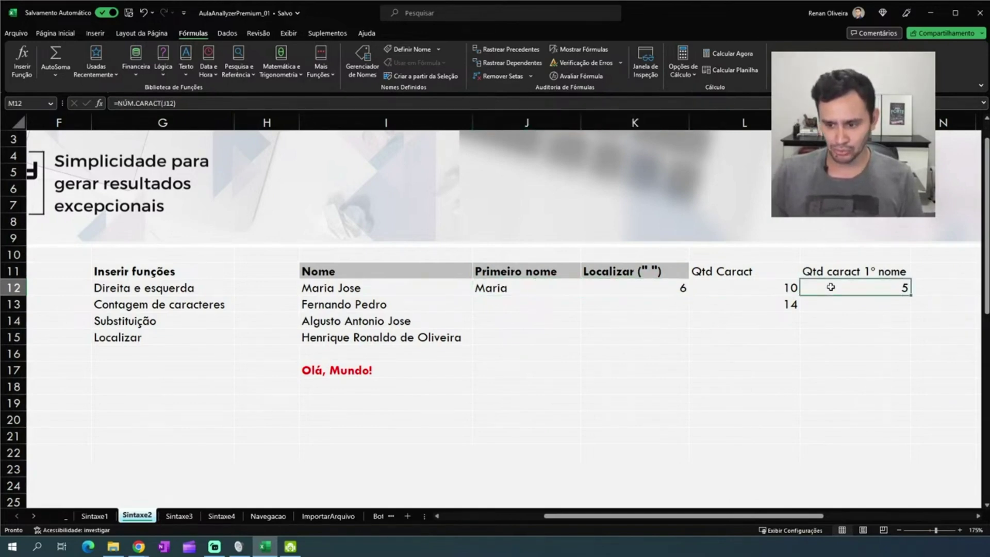
click(390, 304)
click(515, 310)
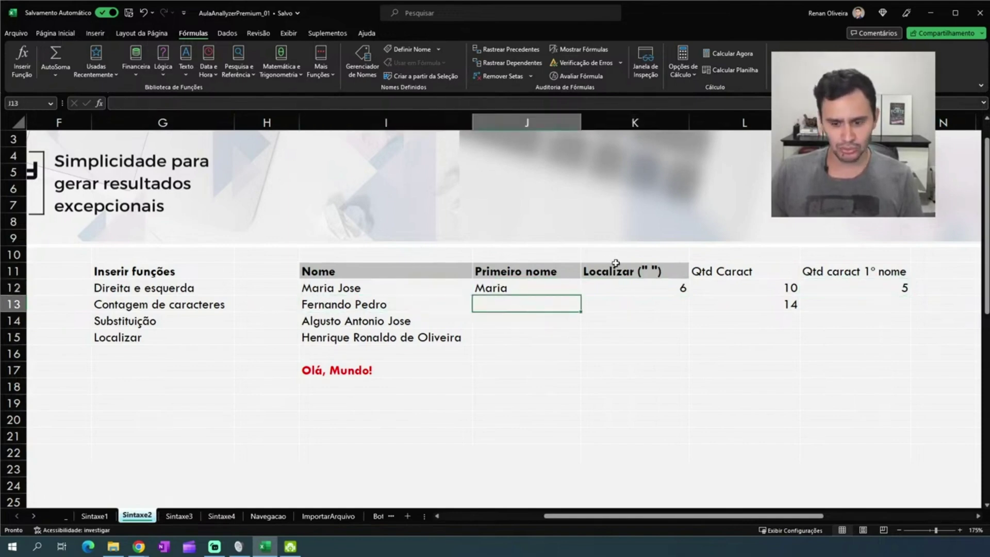
click(639, 302)
click(837, 301)
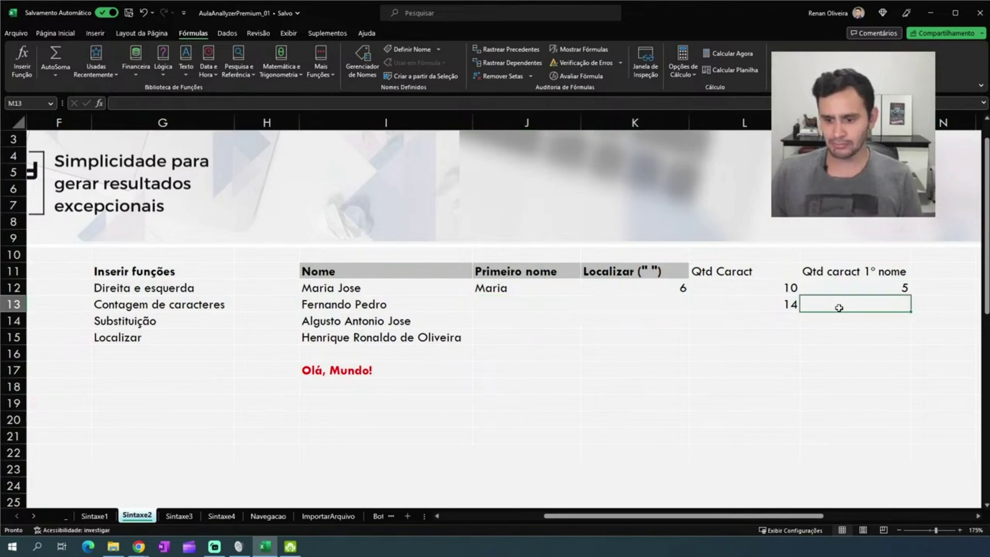
Try filling the five-character ESQUERDA formula from J12 down to J13, and clear J13 again
click(536, 290)
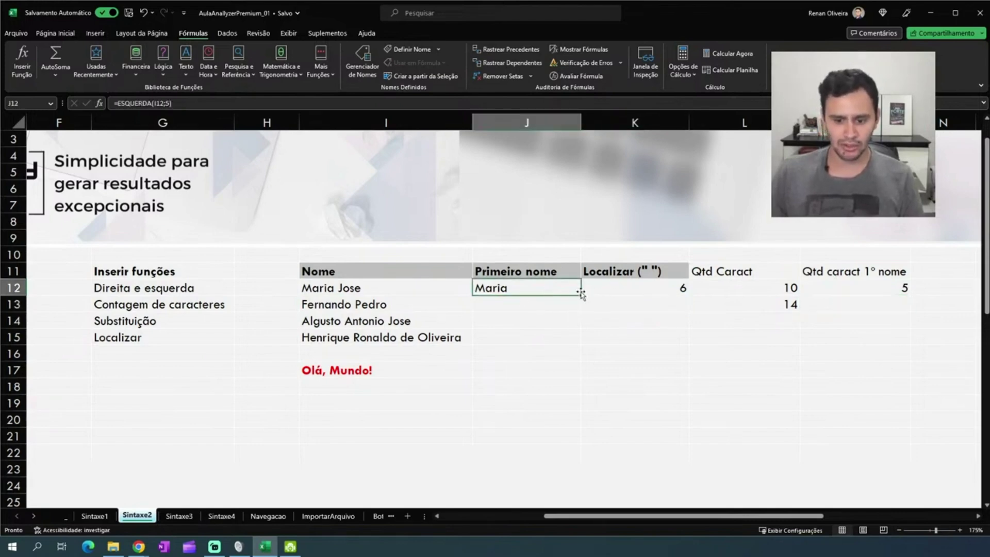
drag(581, 296, 580, 311)
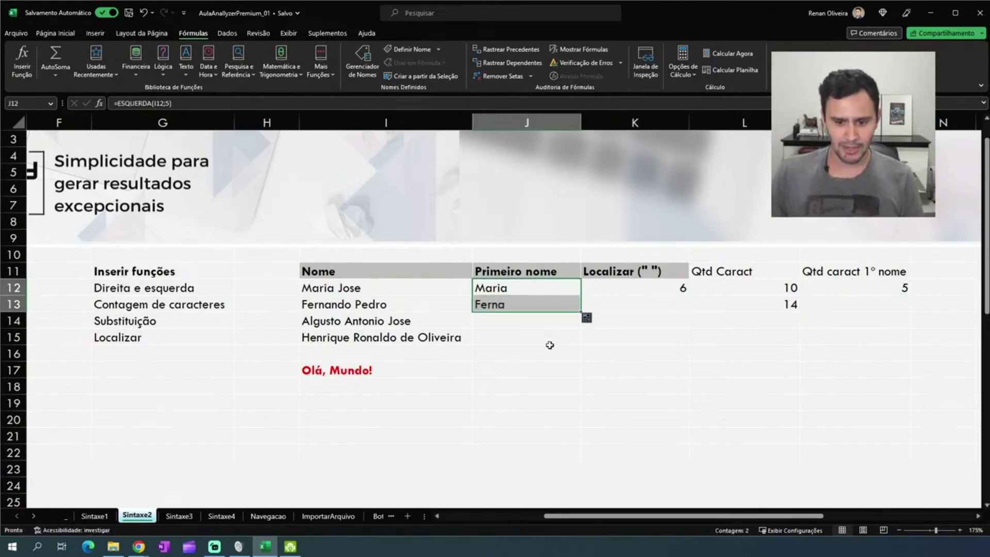
click(522, 307)
click(559, 292)
click(547, 302)
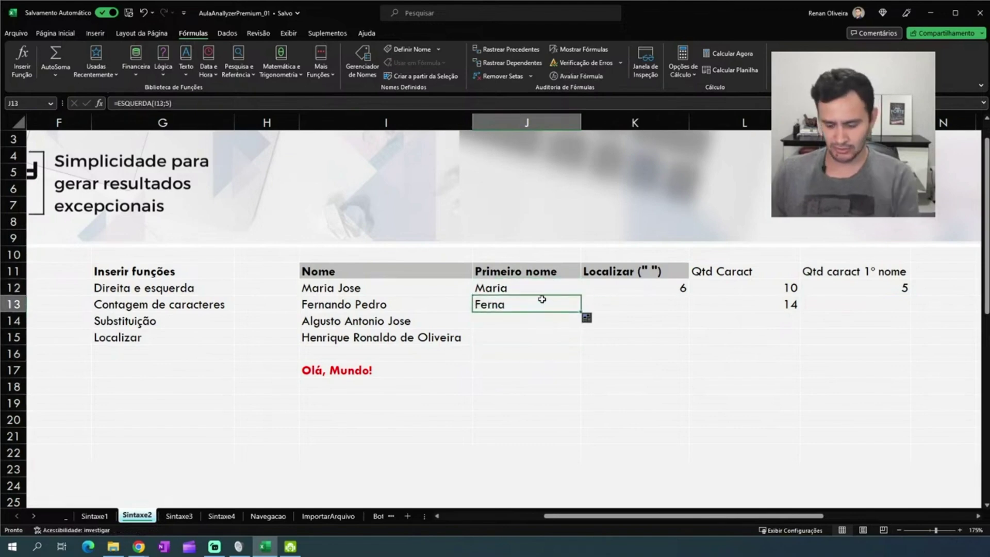
key(Delete)
Examine the fixed character-count argument of the ESQUERDA formula in J12
click(540, 289)
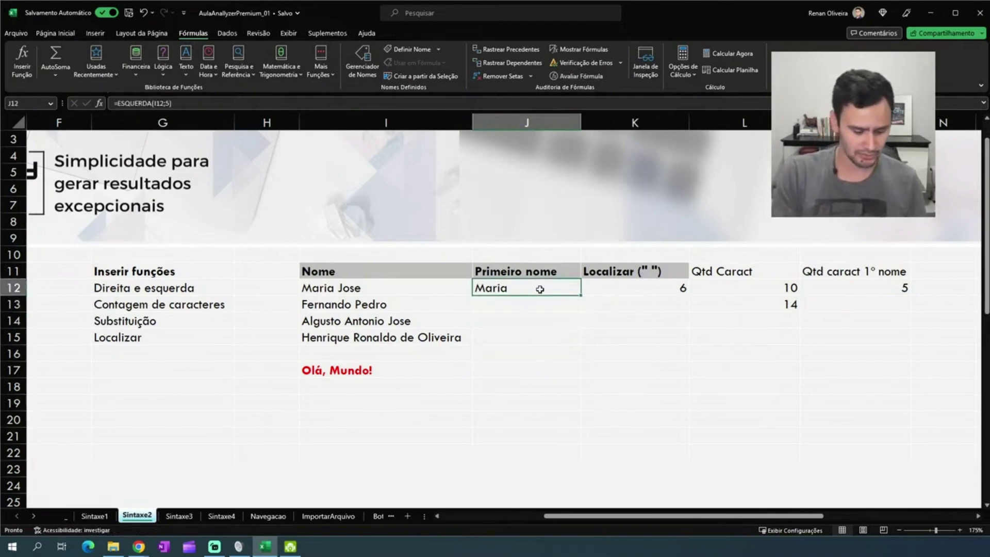
text(4)
key(Escape)
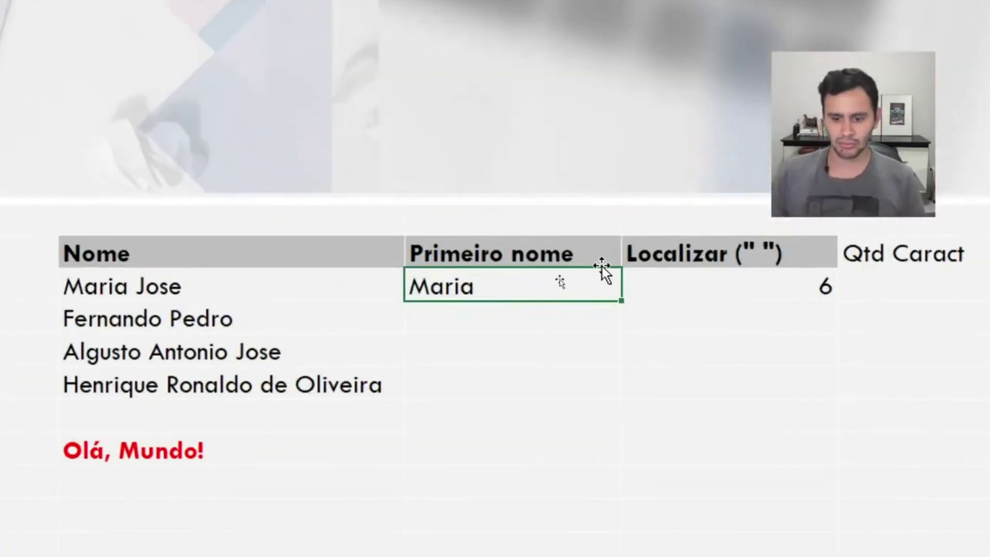
key(F2)
key(Escape)
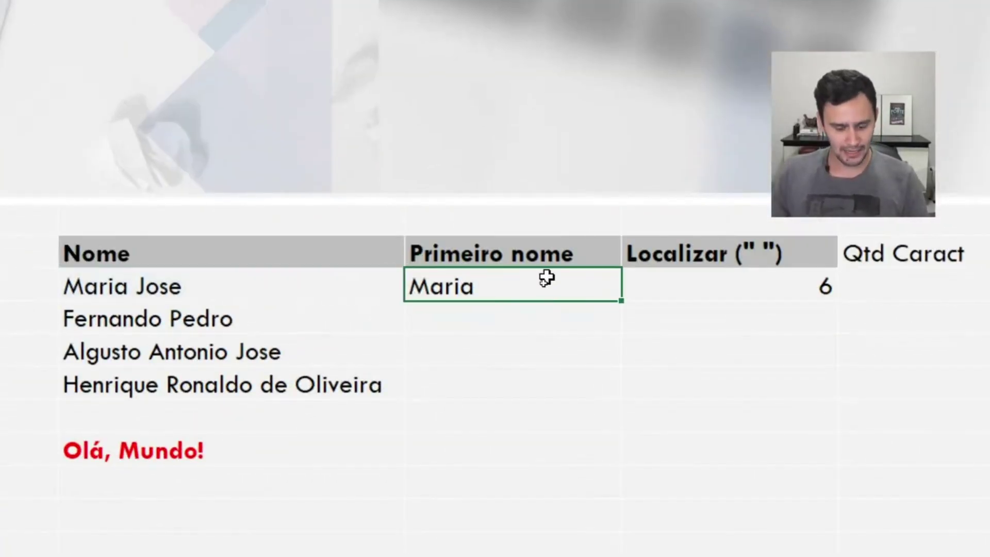
key(F2)
click(613, 285)
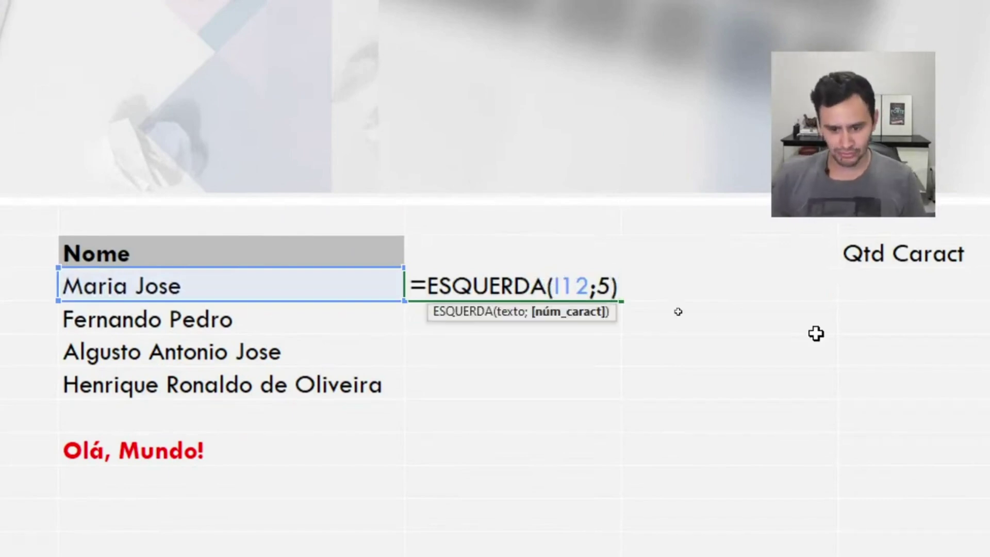
key(shift+Left)
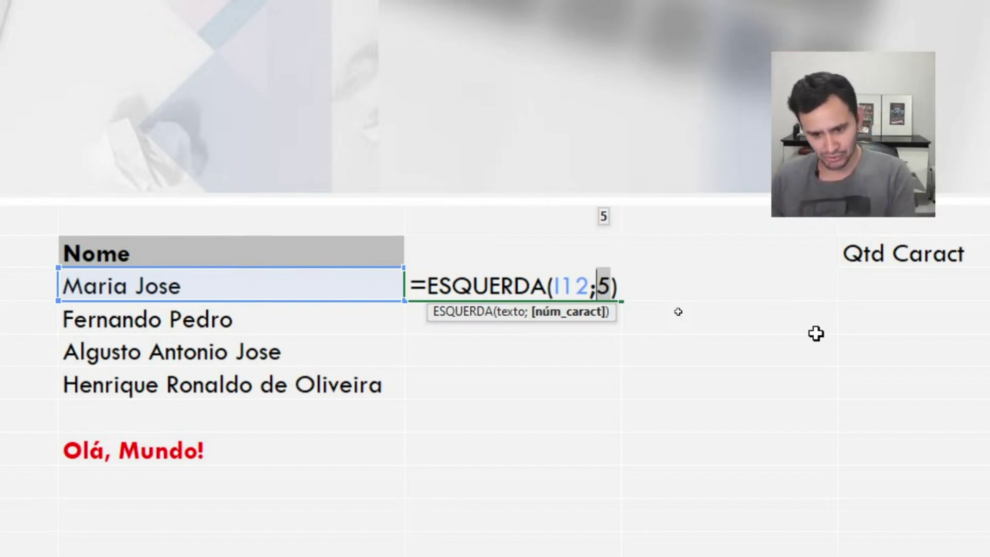
key(Return)
key(Up)
key(F2)
key(Left)
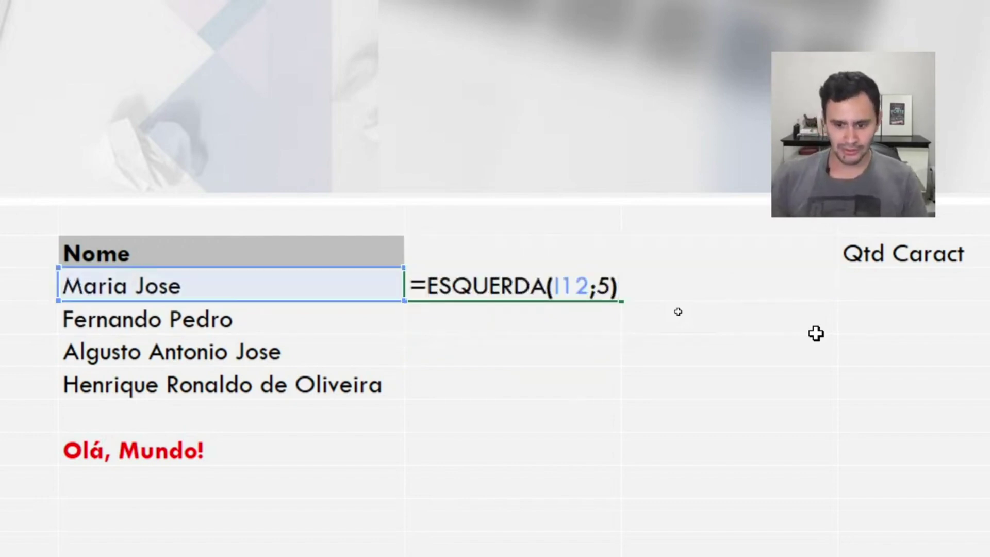
key(BackSpace)
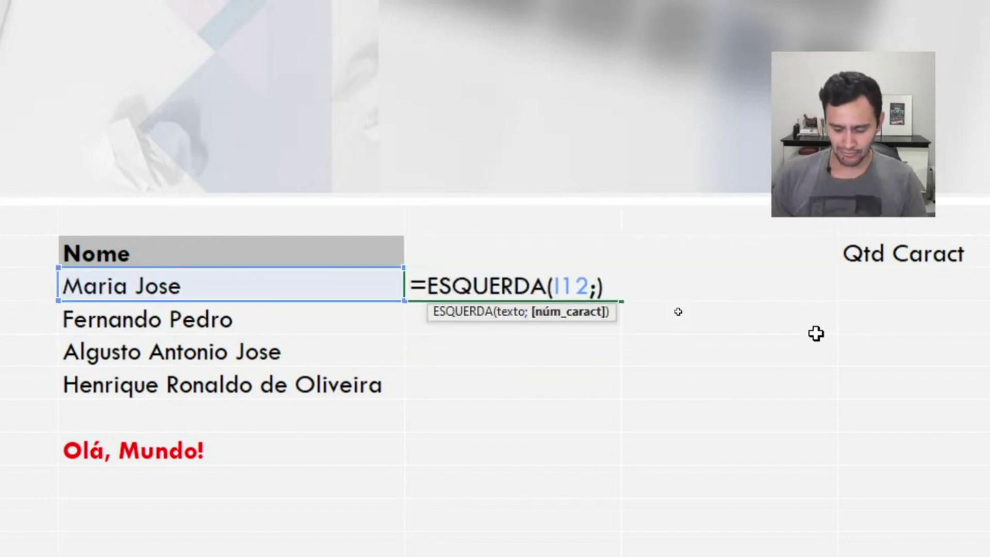
key(Escape)
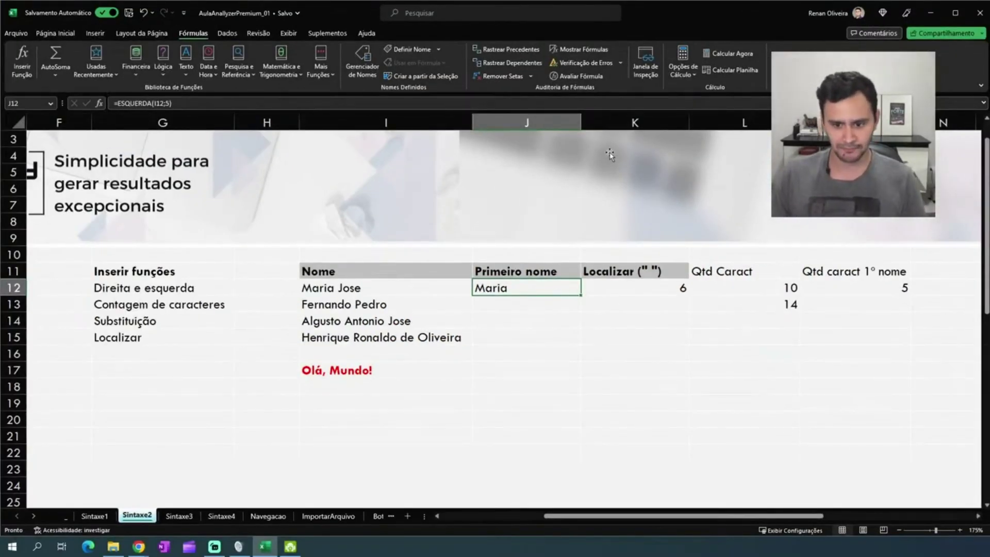
Replace the fixed character count in J12 with the located space position, making the formula =ESQUERDA(I12;K12)
double_click(544, 288)
key(Right)
key(Right)
key(Right)
key(Right)
key(Right)
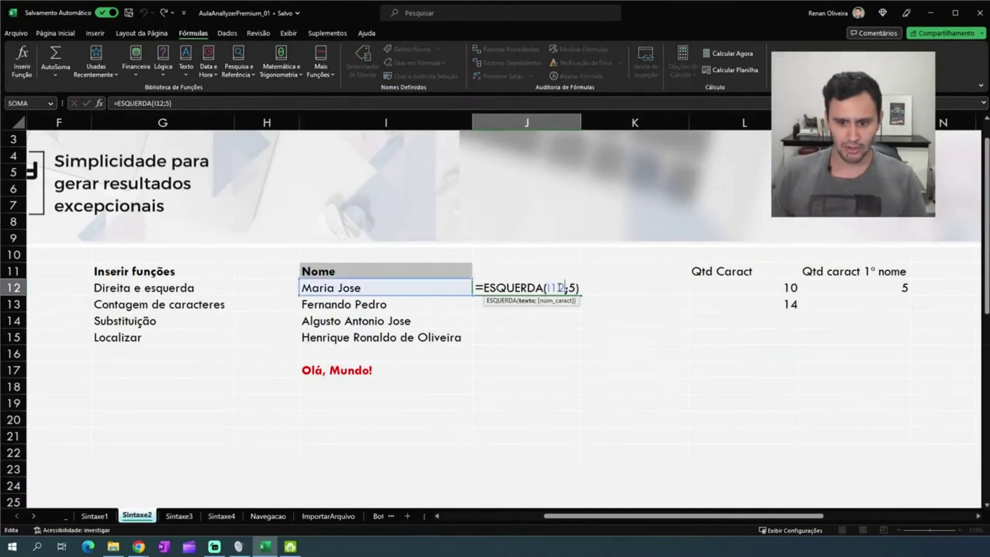
key(BackSpace)
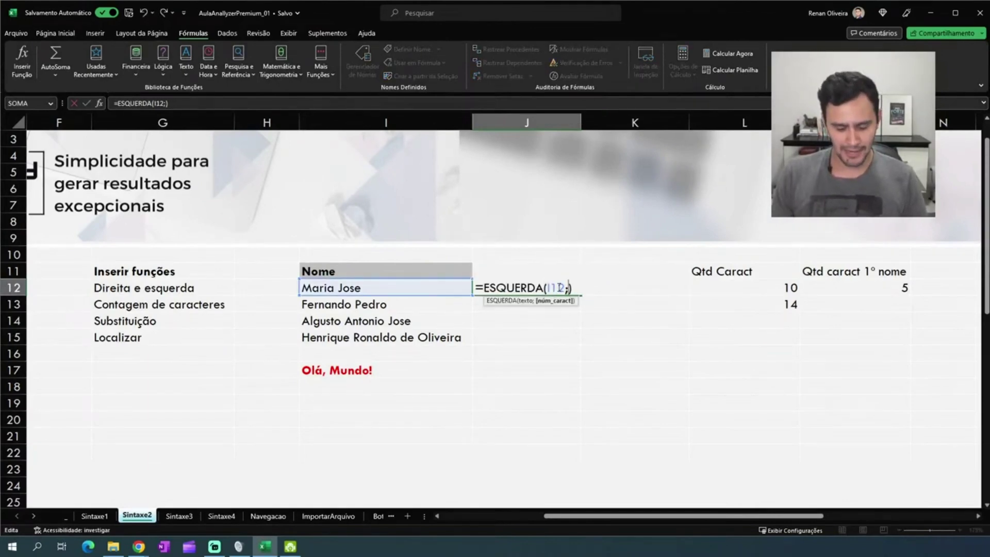
text(k12)
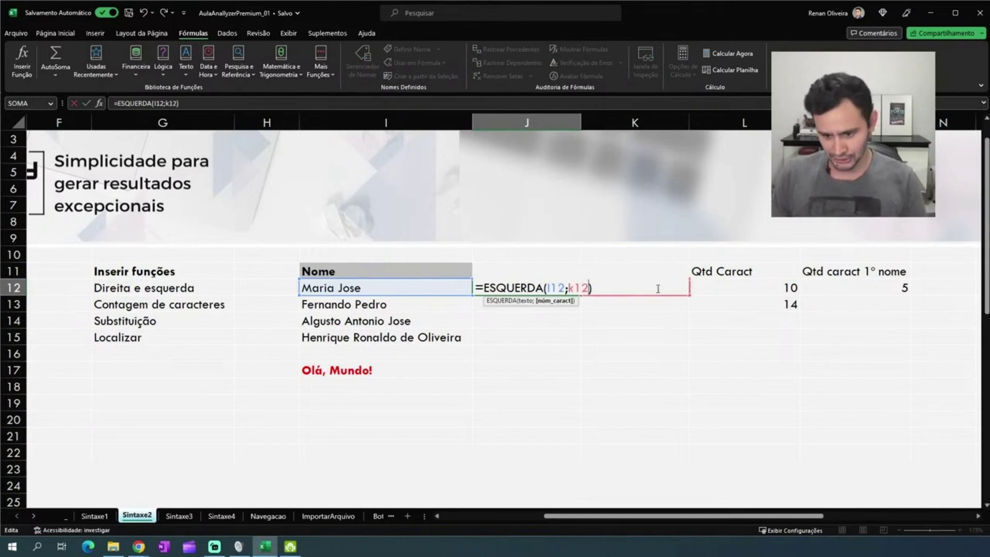
key(ctrl+Return)
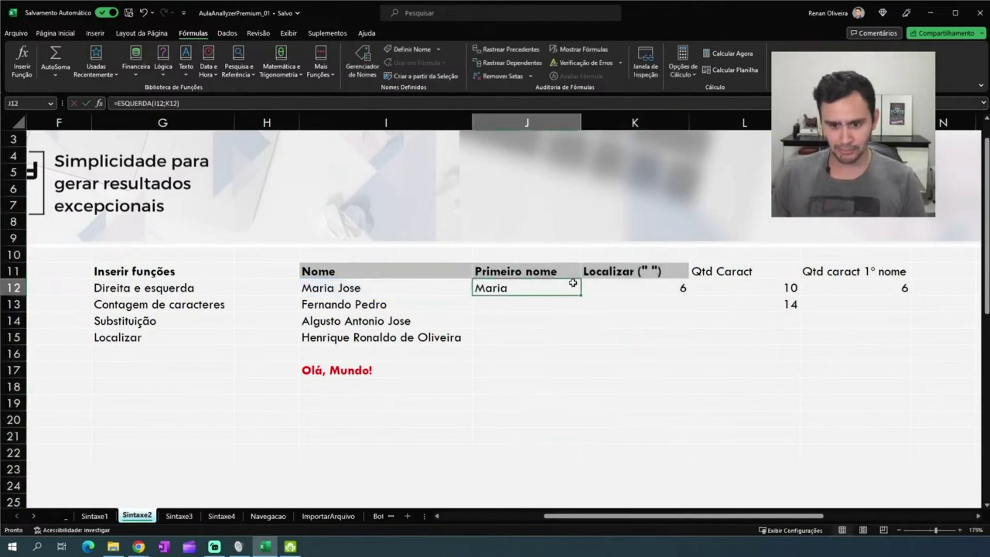
Widen column J and subtract 1 from the character count in J12, making the formula =ESQUERDA(I12;K12-1)
drag(579, 123, 652, 123)
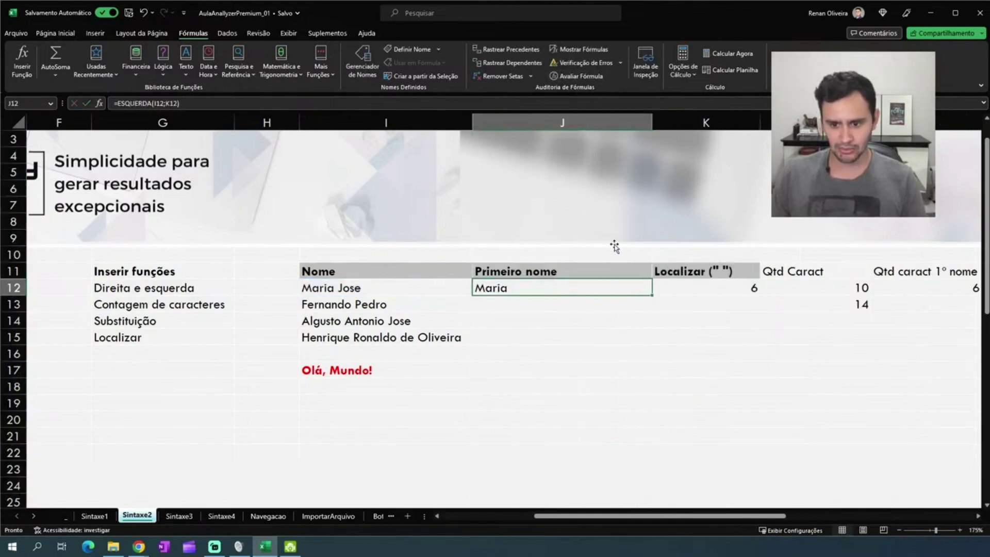
key(Up)
double_click(541, 289)
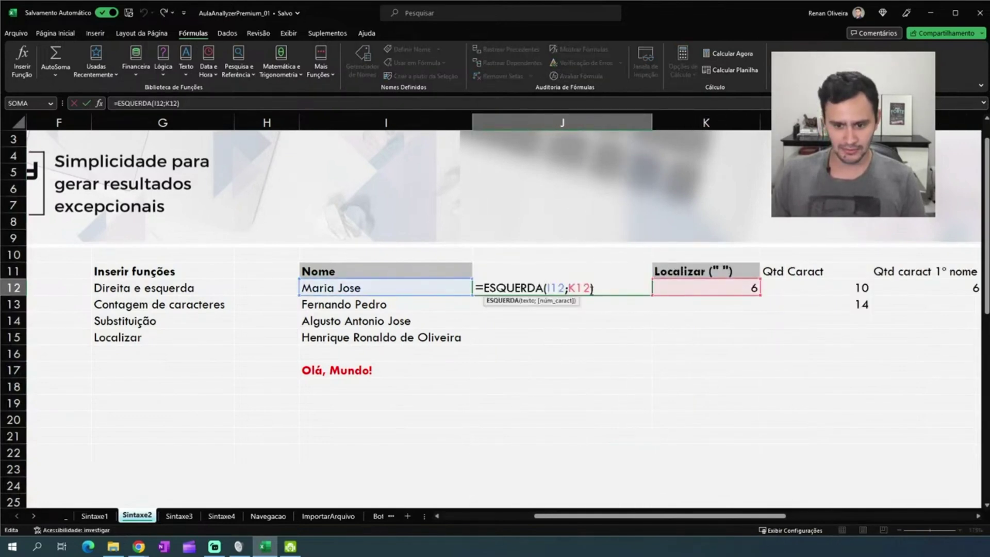
click(590, 288)
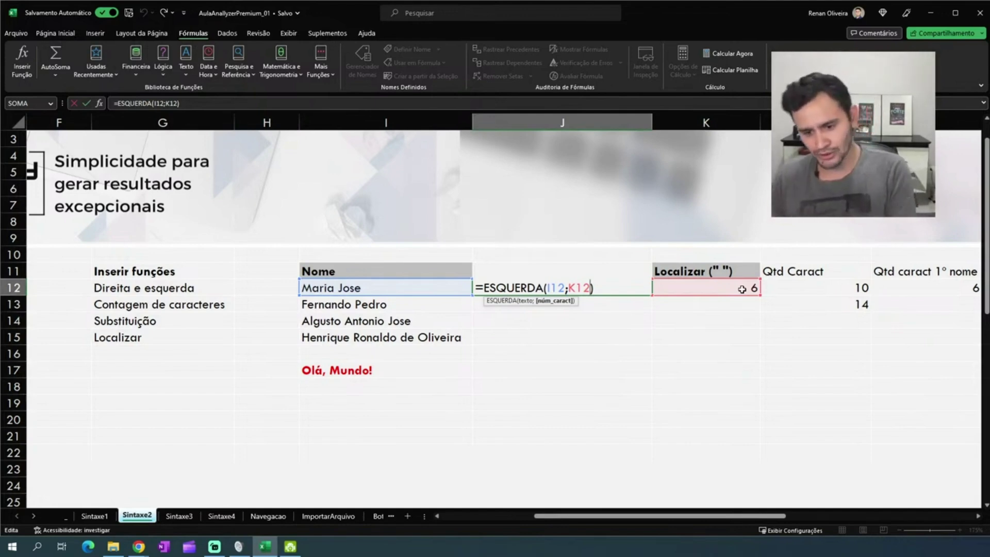
text(-)
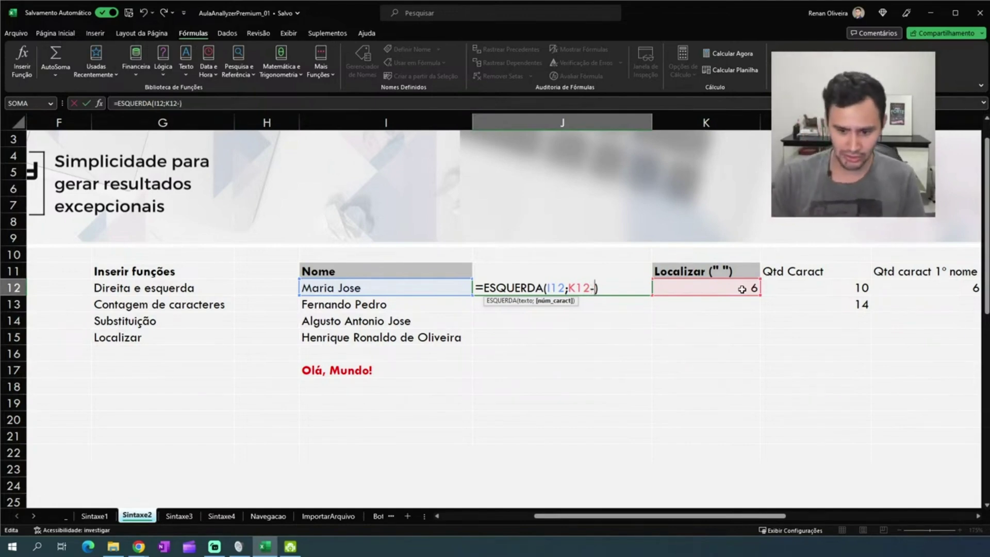
text(1)
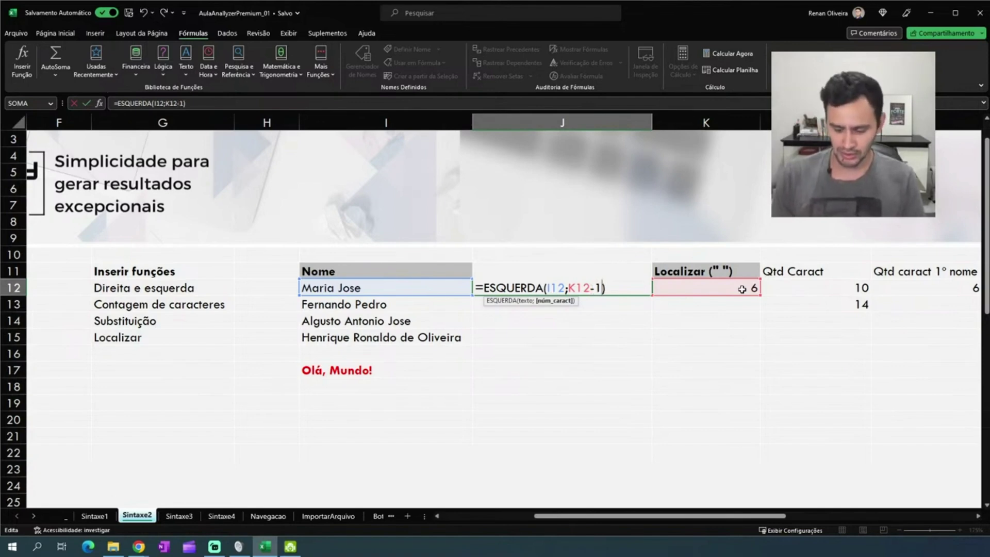
key(Return)
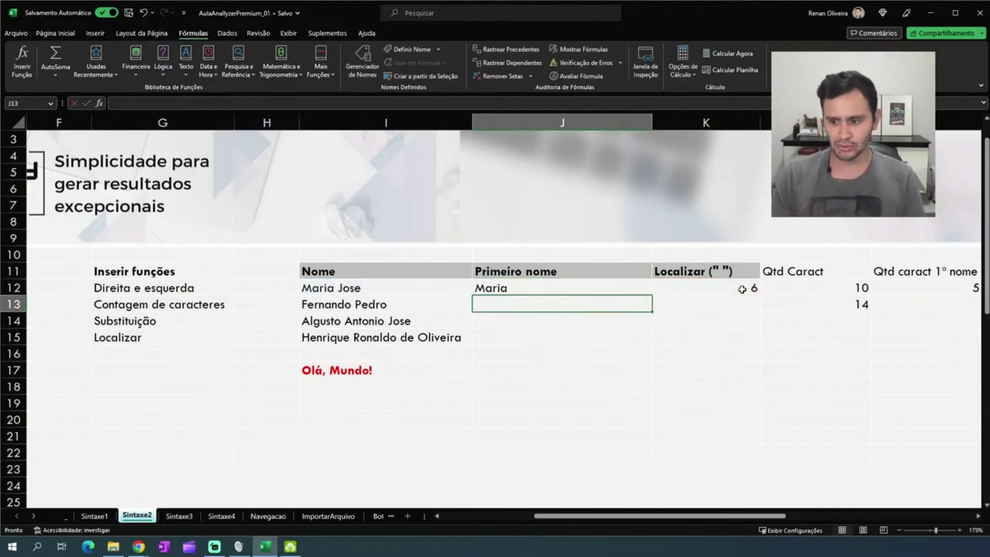
Narrow column J to about the width of its header and check the first-name character count in M12
key(Up)
key(Up)
key(Right)
key(Right)
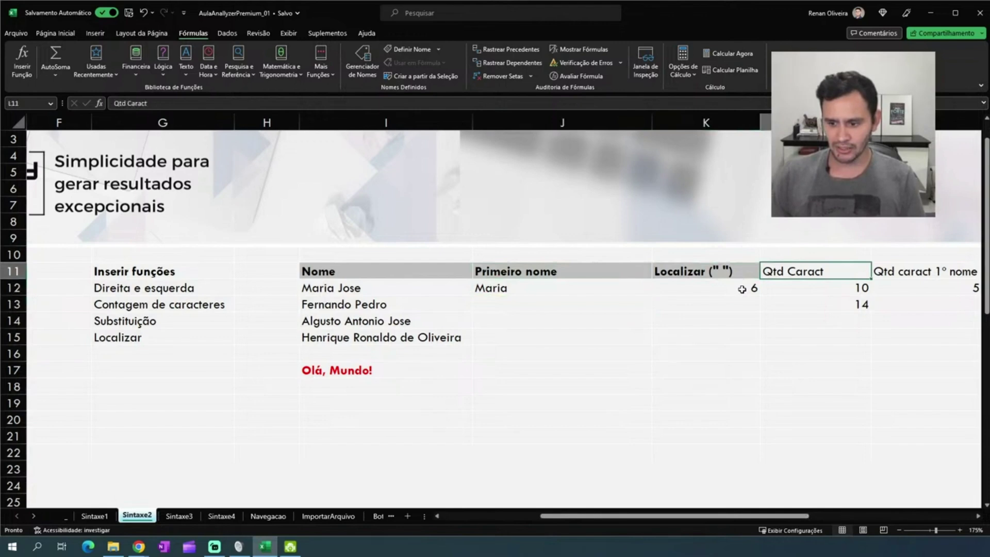
drag(652, 123, 563, 131)
click(825, 271)
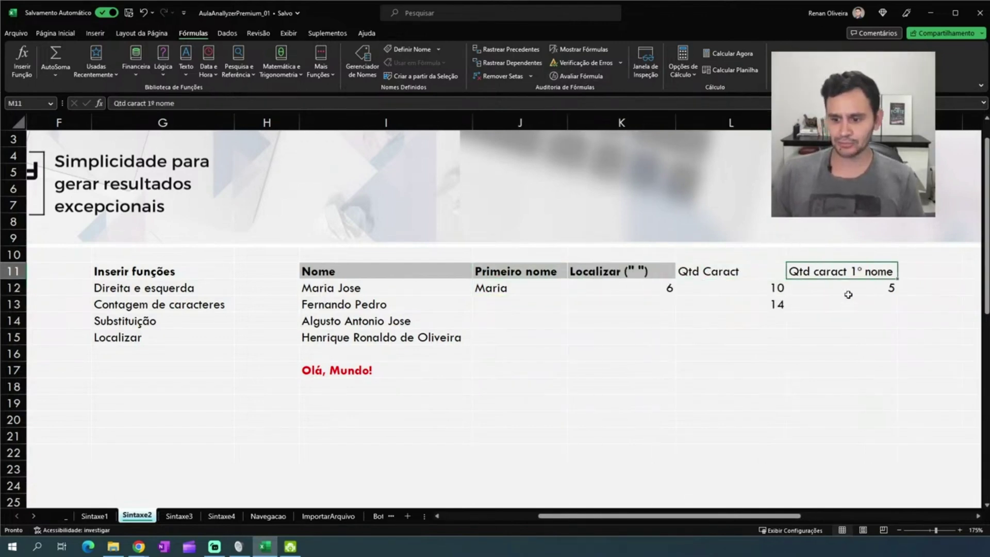
click(848, 294)
Fill the LOCALIZAR formula from K12 down to K13
click(544, 292)
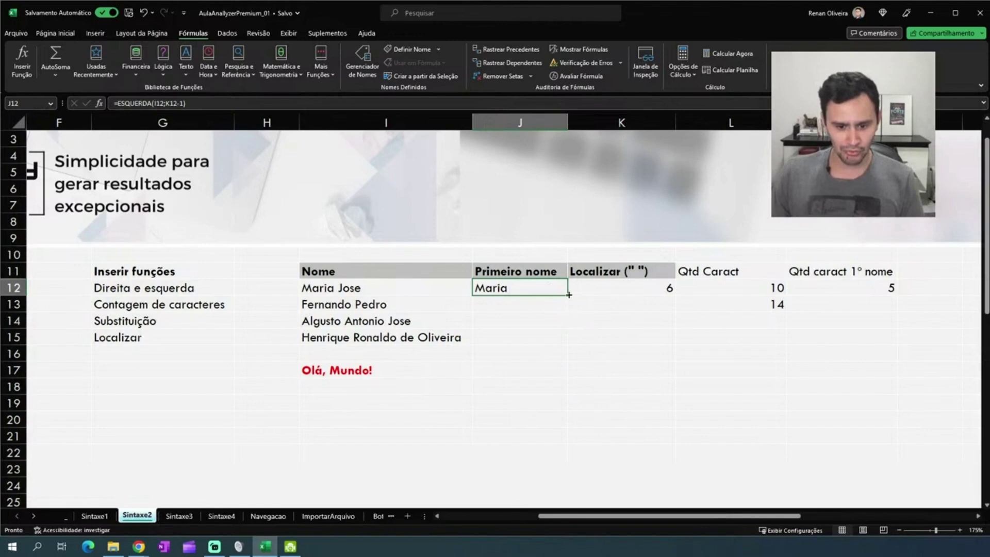
click(680, 292)
click(669, 297)
double_click(676, 297)
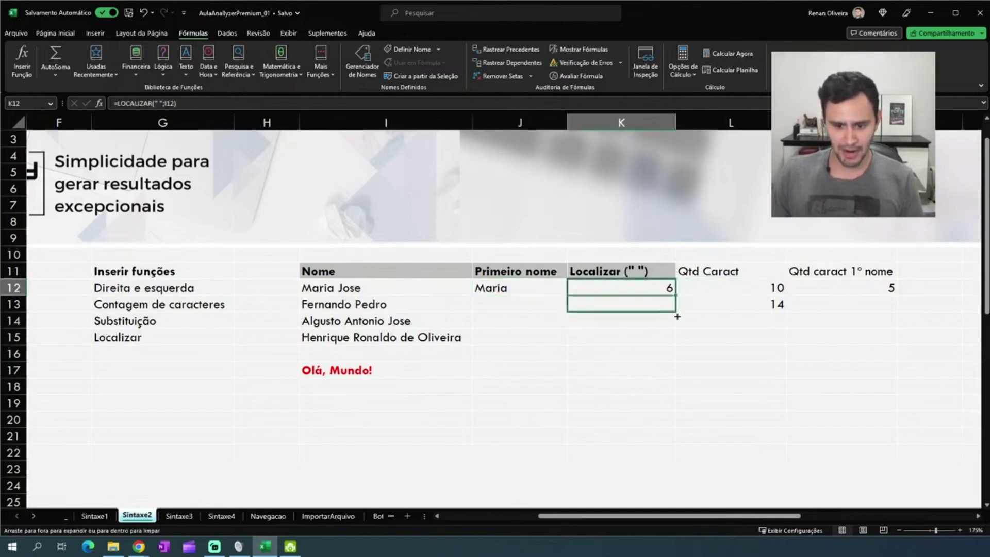
click(643, 296)
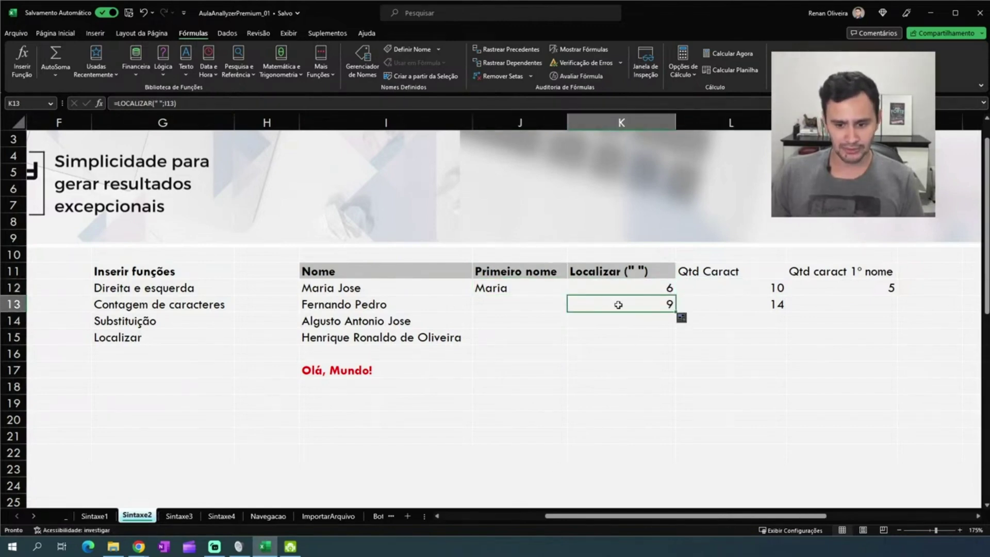
Fill the NÚM.CARACT formula from M12 and the ESQUERDA formula from J12 down to row 13
click(816, 290)
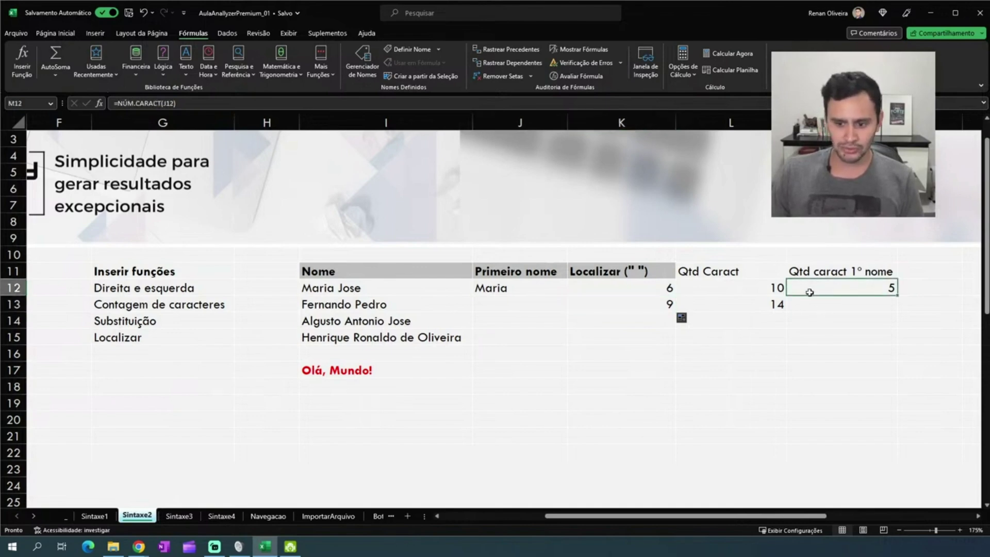
double_click(897, 295)
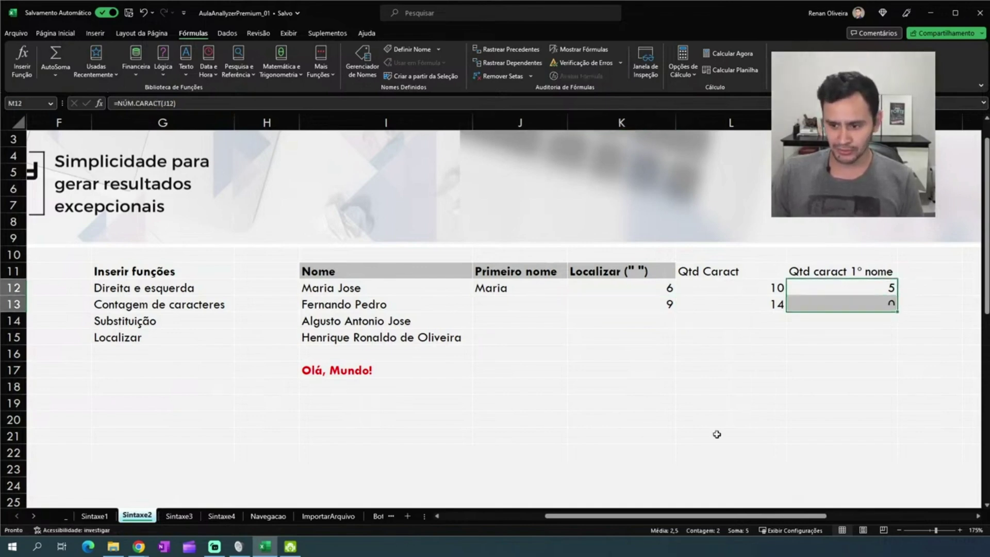
click(508, 292)
double_click(568, 296)
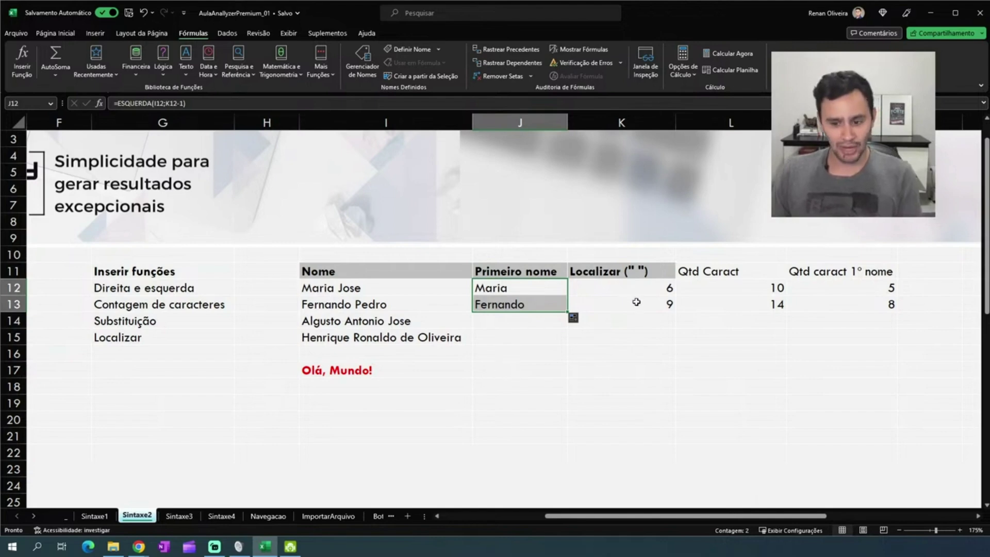
Compare the extracted first names, space positions and first-name lengths in rows 12 and 13
click(636, 301)
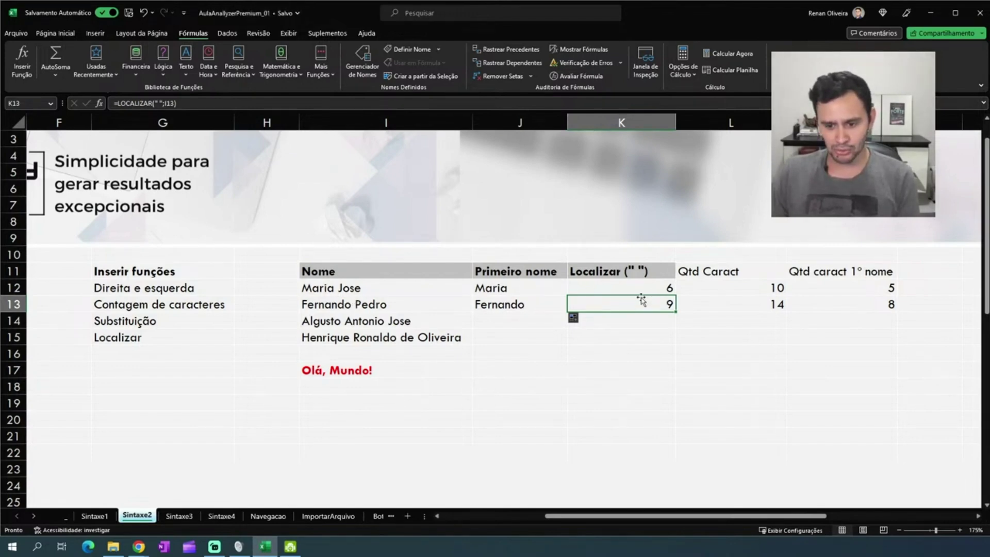
click(817, 306)
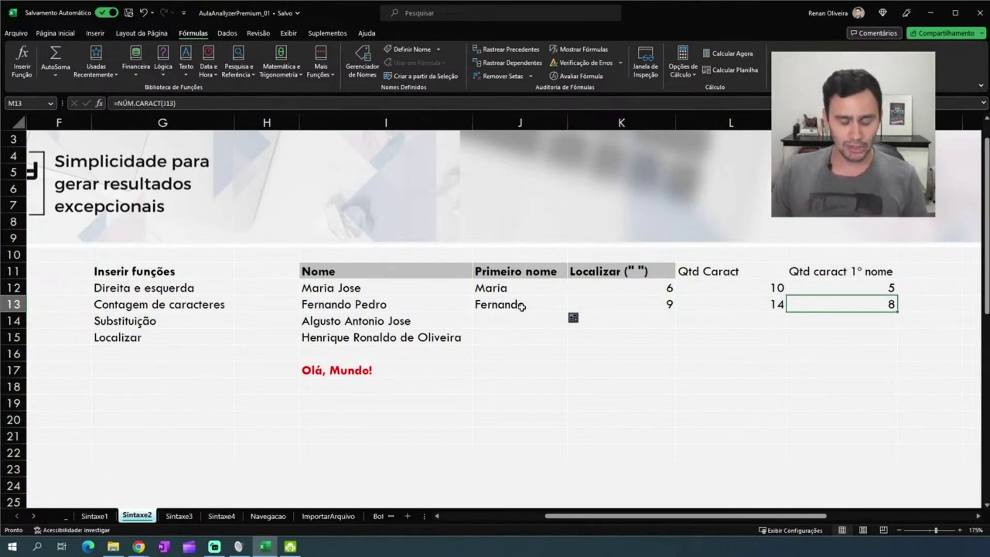
click(557, 290)
click(545, 302)
click(638, 292)
Fill the LOCALIZAR formula from K13 and the ESQUERDA formula from J13 down to row 15
click(658, 304)
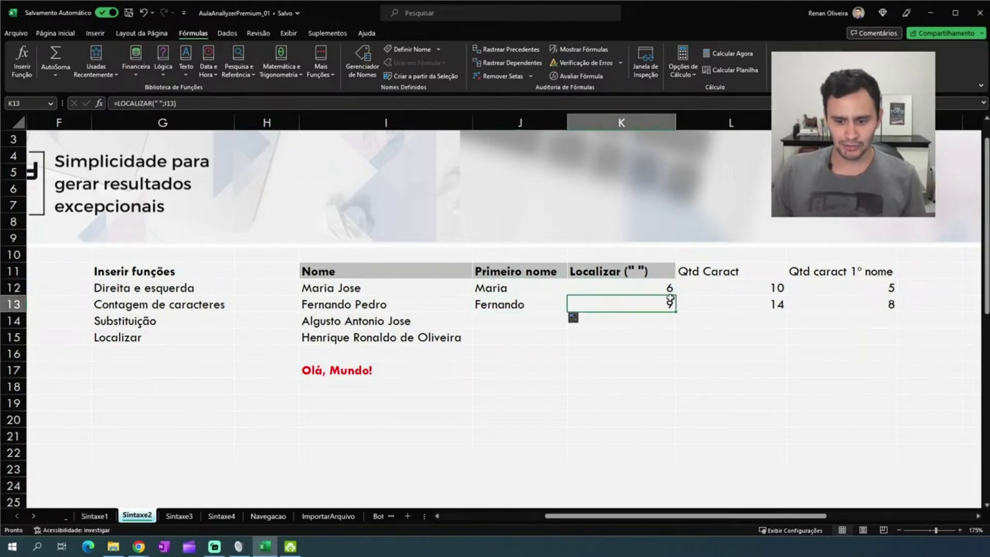
drag(675, 312, 646, 361)
click(512, 299)
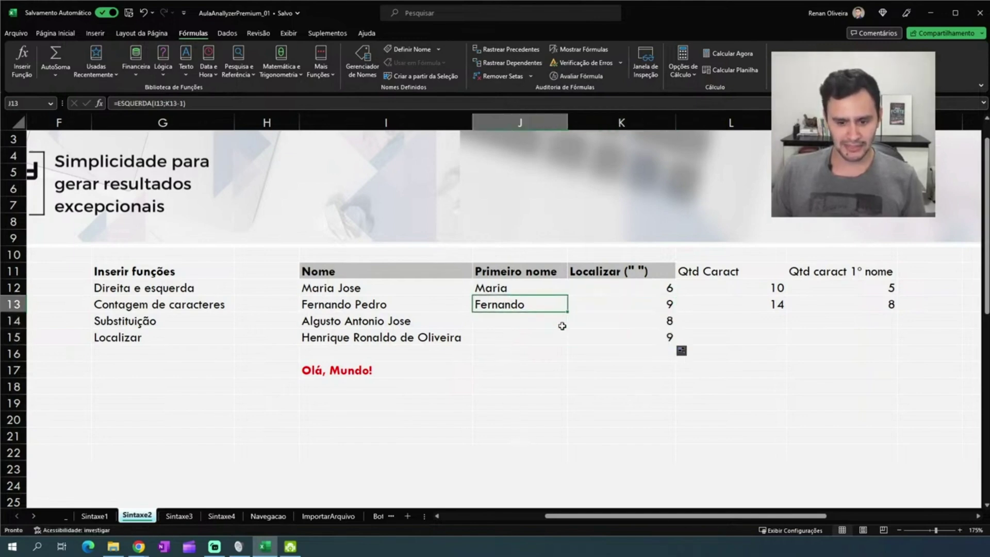
drag(566, 313, 554, 342)
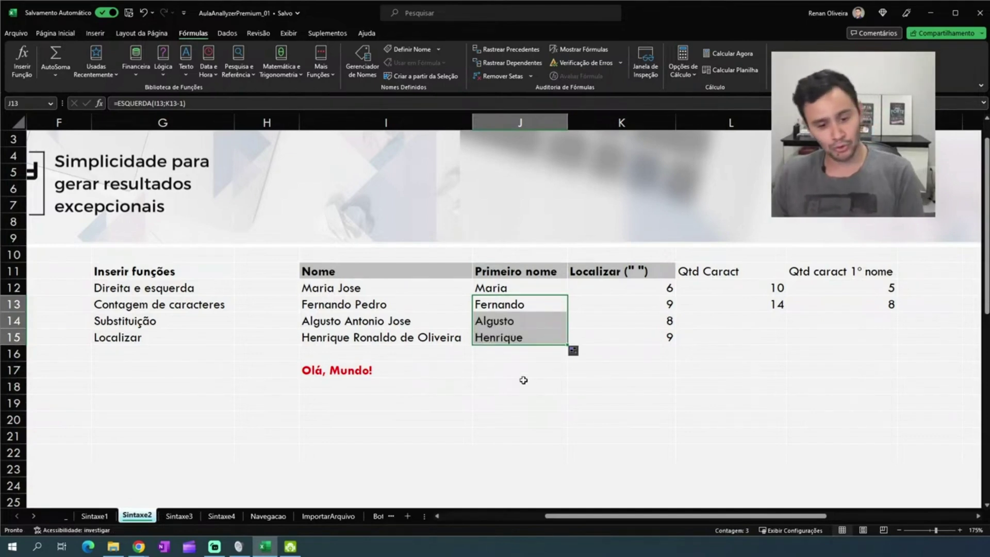
Replace the first name in I15 with "Re" to test the formulas, keeping the rest of the full name
double_click(329, 337)
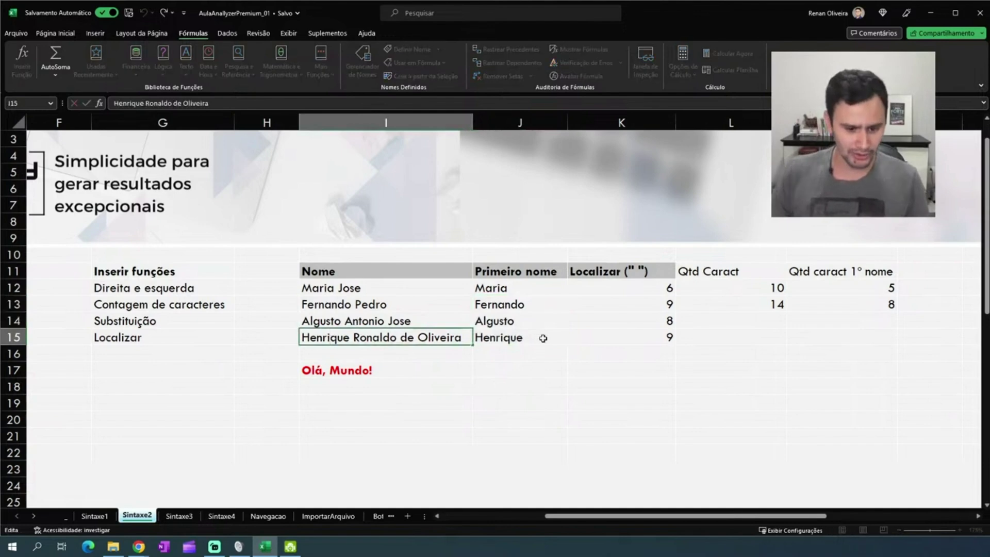
key(BackSpace)
key(BackSpace)
key(BackSpace)
key(BackSpace)
key(BackSpace)
key(BackSpace)
key(BackSpace)
key(BackSpace)
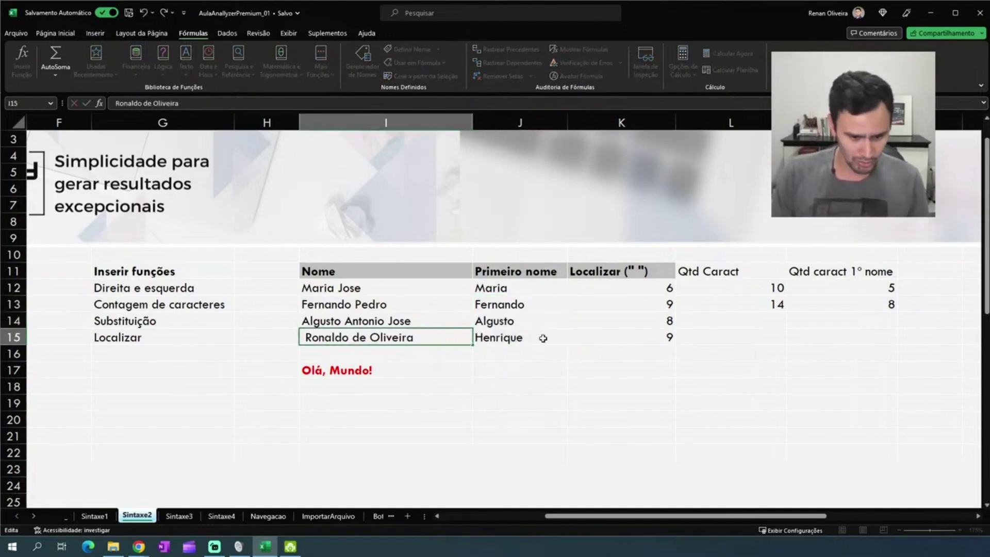
text(Re)
key(Return)
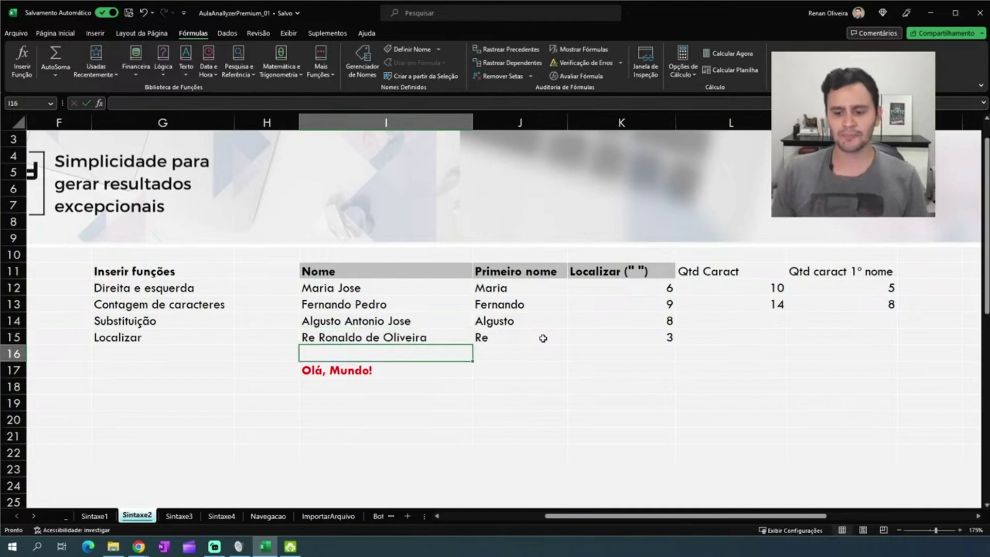
Undo the first-name change in I15
key(Up)
key(Up)
key(Down)
key(Down)
key(Up)
key(Up)
key(Down)
key(Up)
key(Down)
key(ctrl+z)
Copy LOCALIZAR(" ";I12) without the equals sign from the formula in K12, leaving the cell unedited
key(Up)
key(Up)
key(Up)
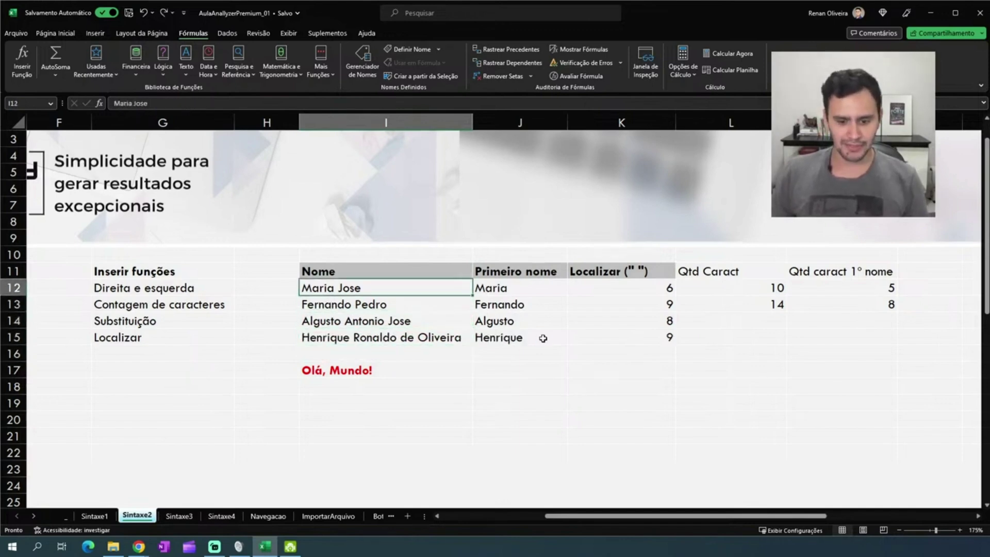
key(Right)
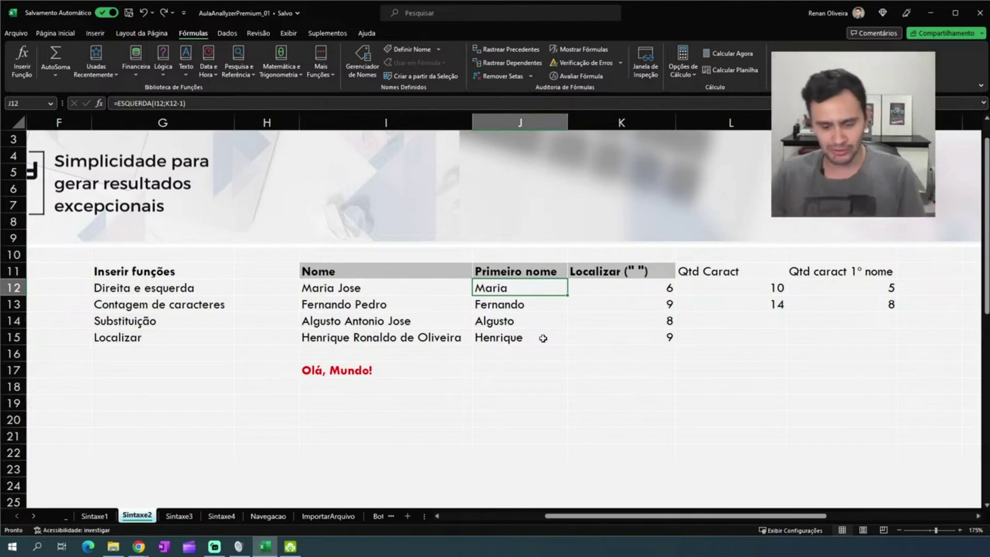
key(Right)
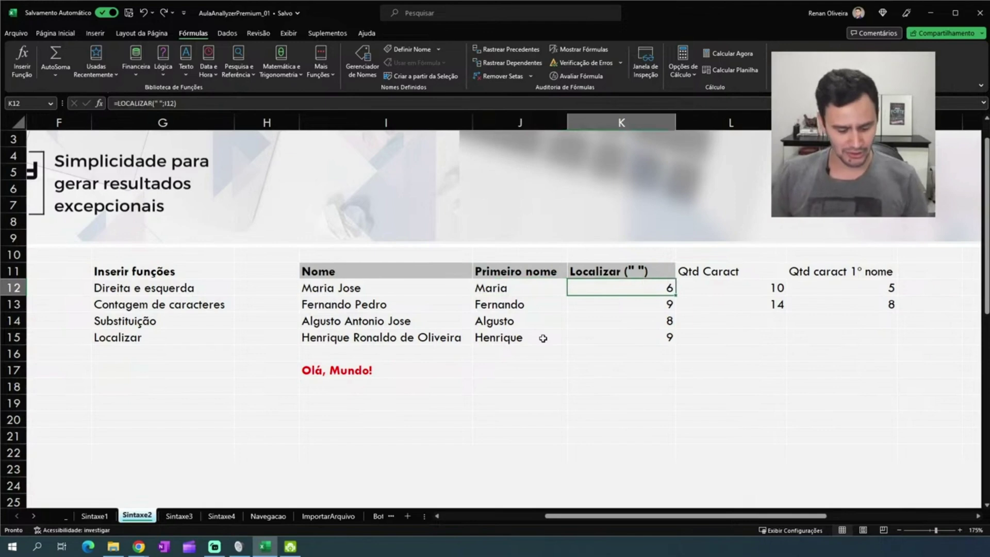
key(F2)
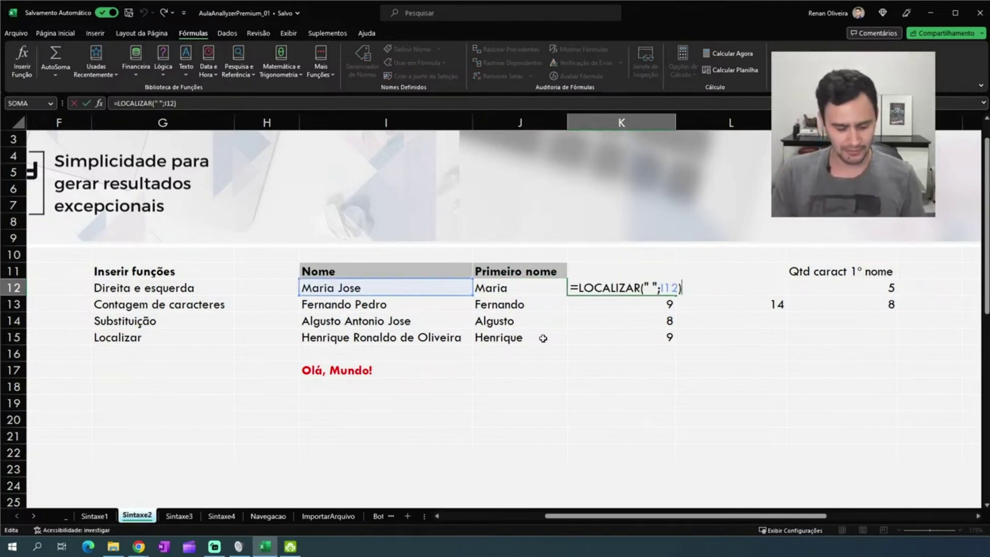
key(shift+Left)
key(shift+Left)
key(shift+Left)
key(shift+Left)
key(shift+Left)
key(shift+Left)
key(shift+Left)
key(shift+Left)
key(shift+Left)
key(shift+Left)
key(shift+Left)
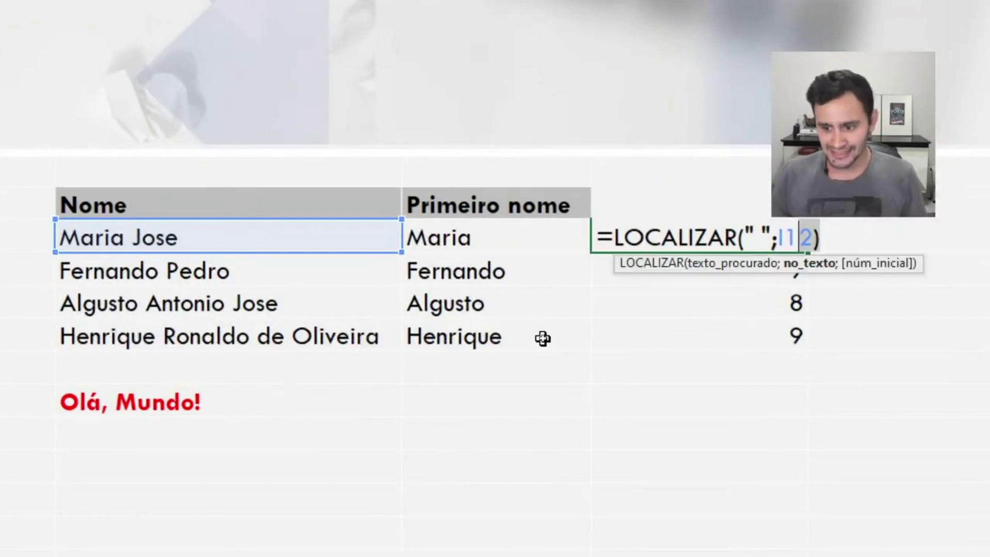
key(shift+Left)
key(shift+Left)
key(shift+Left)
key(shift+Left)
key(shift+Left)
key(shift+Left)
key(shift+Left)
key(shift+Left)
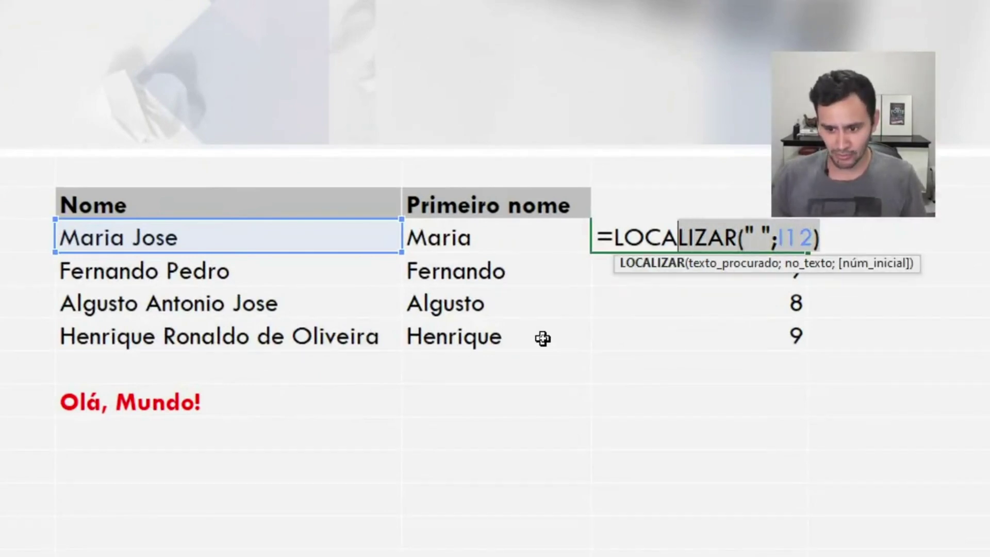
key(shift+Right)
key(ctrl+c)
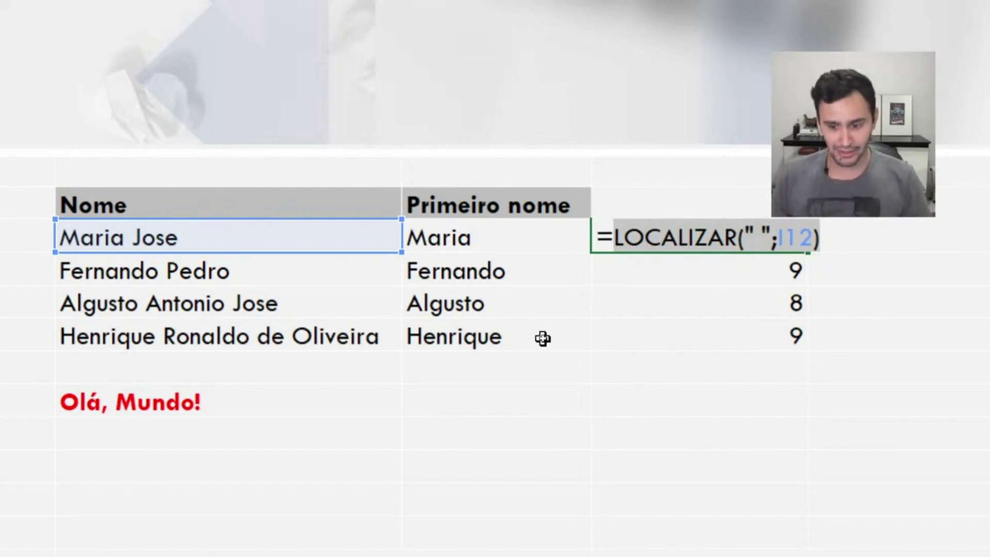
key(Escape)
Replace the K12 reference in J12 with the copied function, making the formula =ESQUERDA(I12;LOCALIZAR(" ";I12)-1)
key(Left)
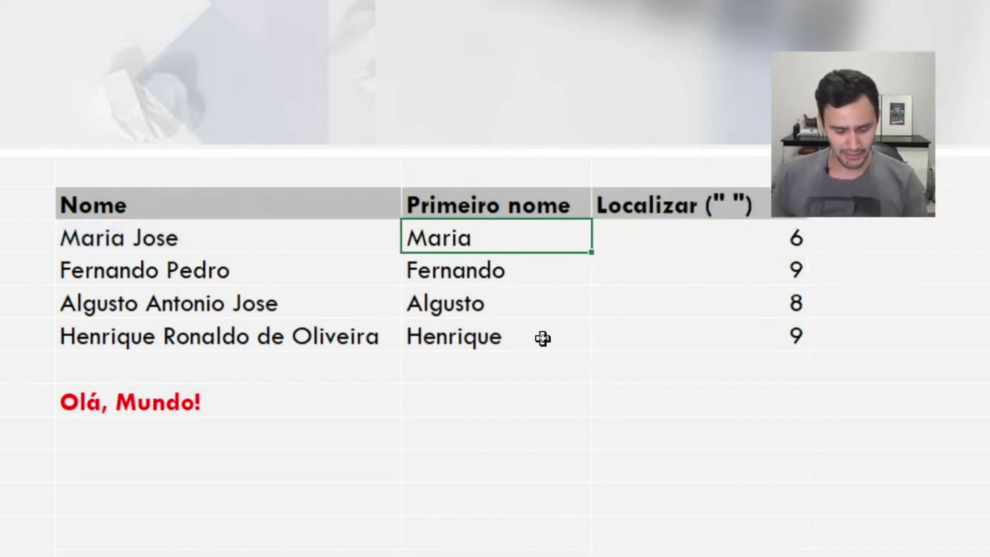
key(F2)
key(Left)
key(Left)
key(Left)
key(Left)
key(Left)
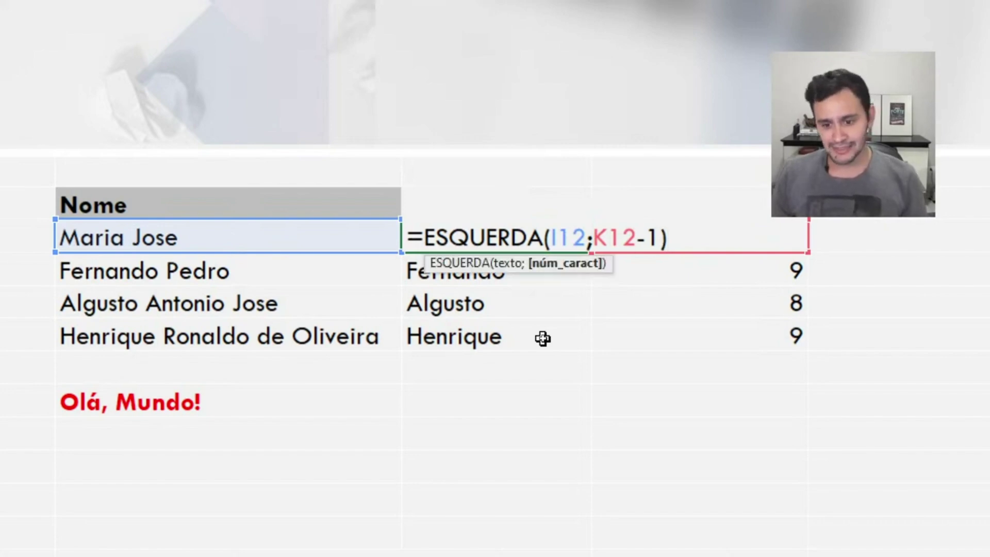
key(shift+Right)
key(shift+Right)
key(shift+Right)
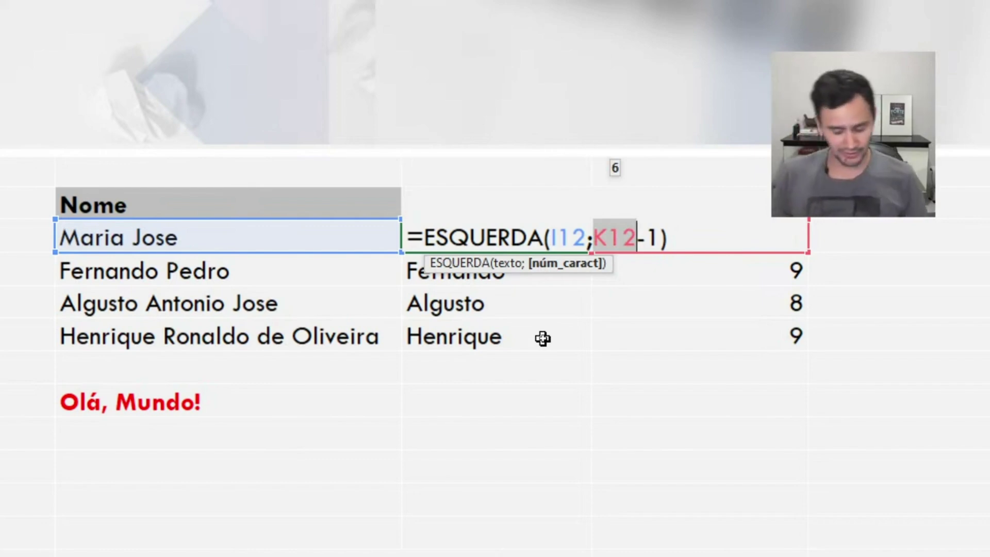
key(ctrl+v)
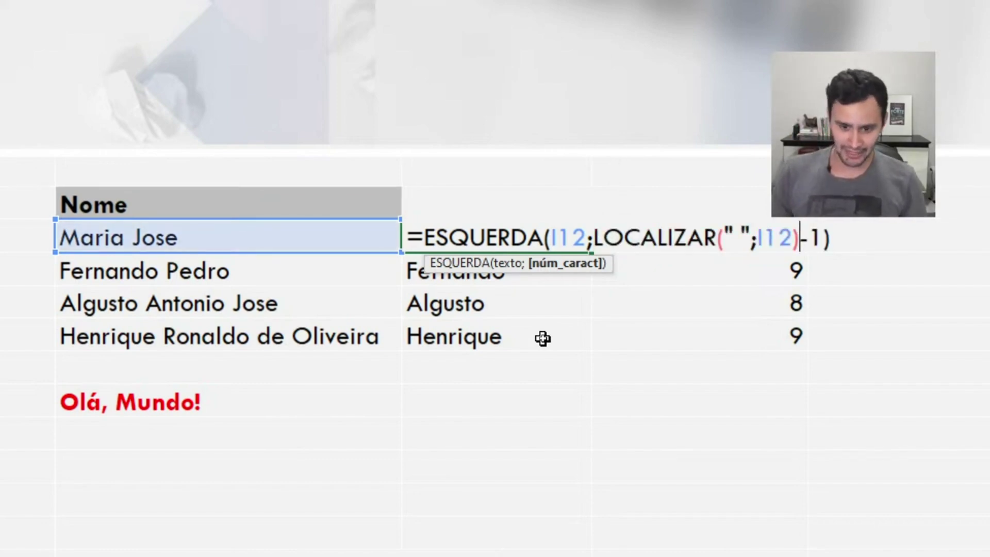
key(Return)
Clear the LOCALIZAR helper formula from K12
key(Up)
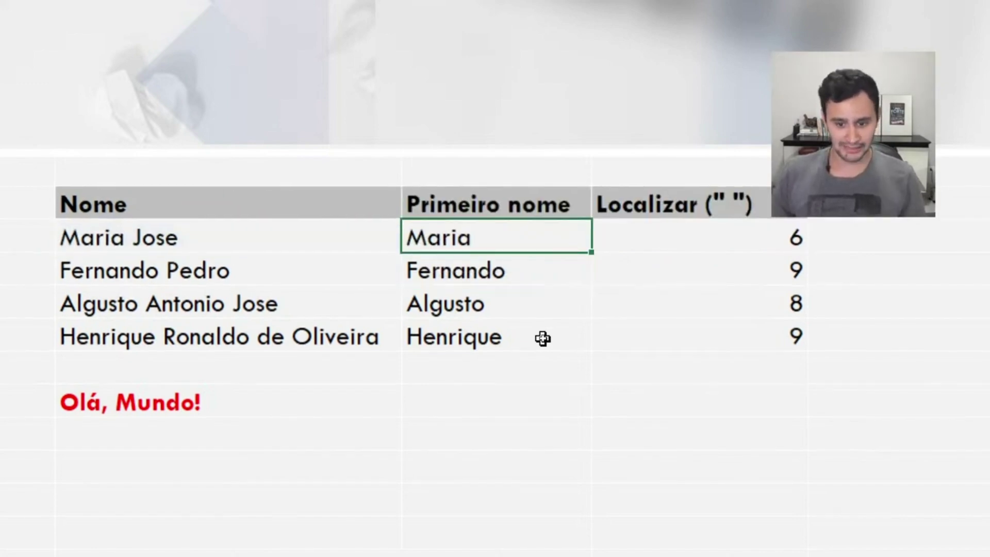
key(Right)
key(Delete)
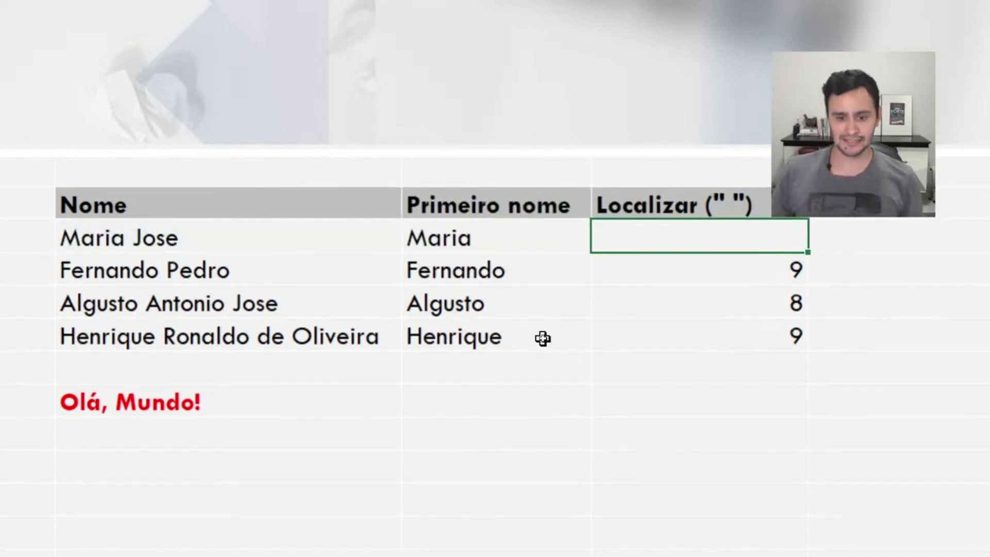
Fill the nested ESQUERDA and LOCALIZAR formula from J12 down through J15
click(533, 261)
click(535, 232)
drag(587, 256, 587, 340)
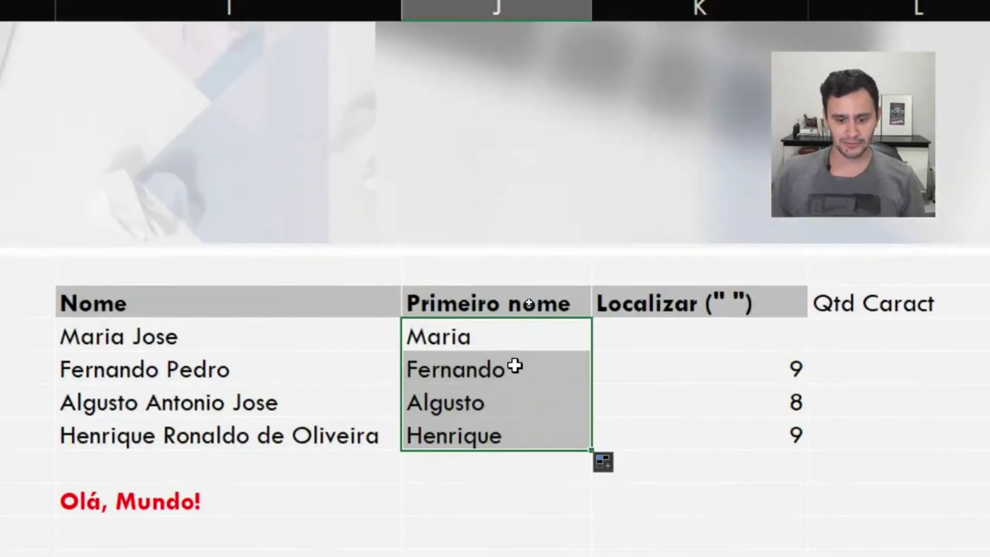
Clear the Localizar helper column's header and remaining values in K11:K15
click(513, 245)
drag(727, 265, 731, 446)
key(Delete)
Move the two character-count columns in L11:M15 one column over so the block starts at K11
click(827, 295)
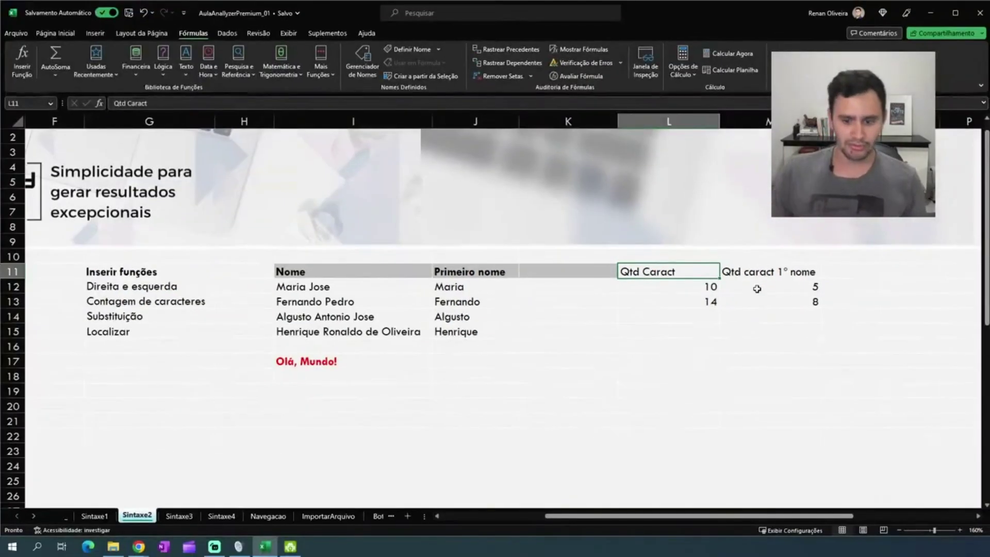
drag(766, 318, 768, 333)
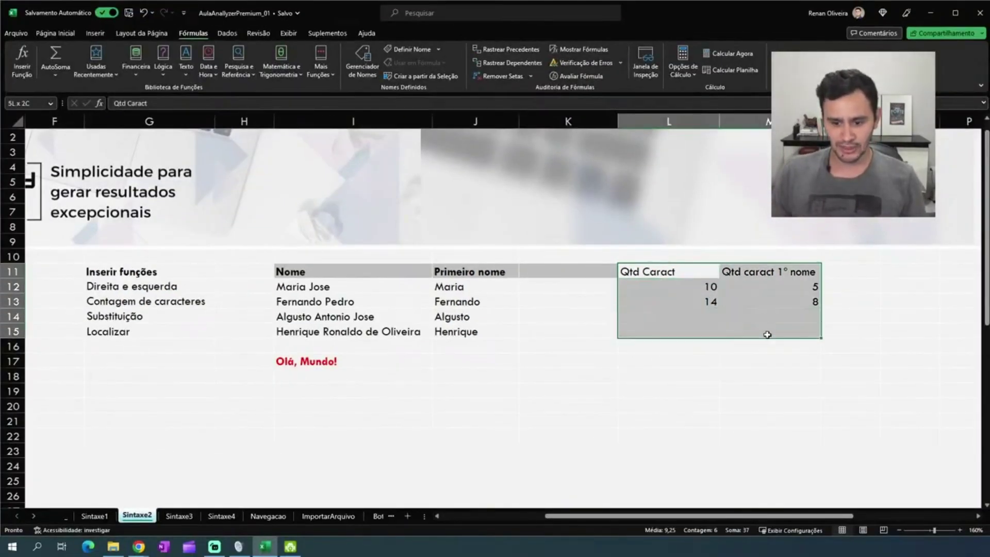
drag(822, 312, 688, 338)
click(567, 345)
Examine the J12 formula in edit mode, highlighting the nested LOCALIZAR part and the outer ESQUERDA(I12; part
click(511, 286)
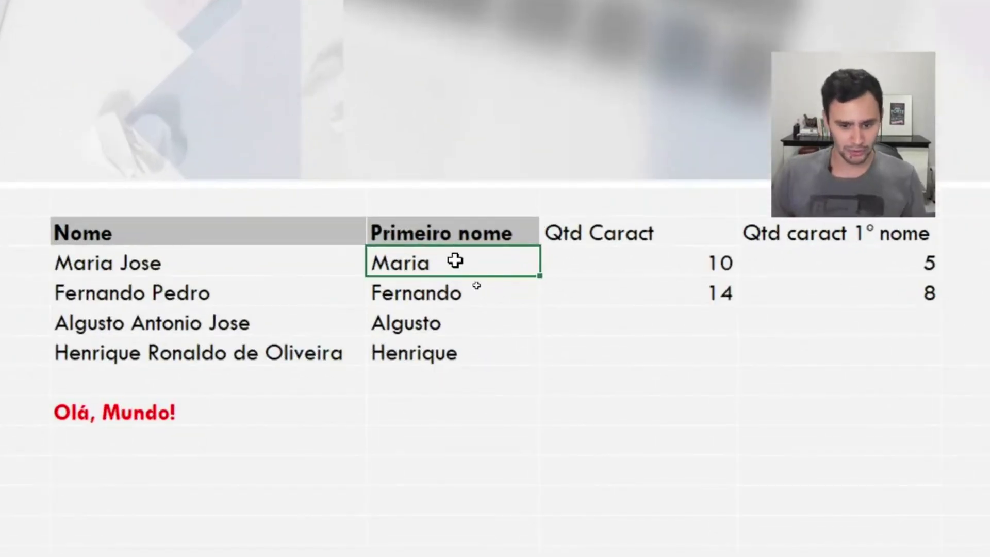
double_click(454, 261)
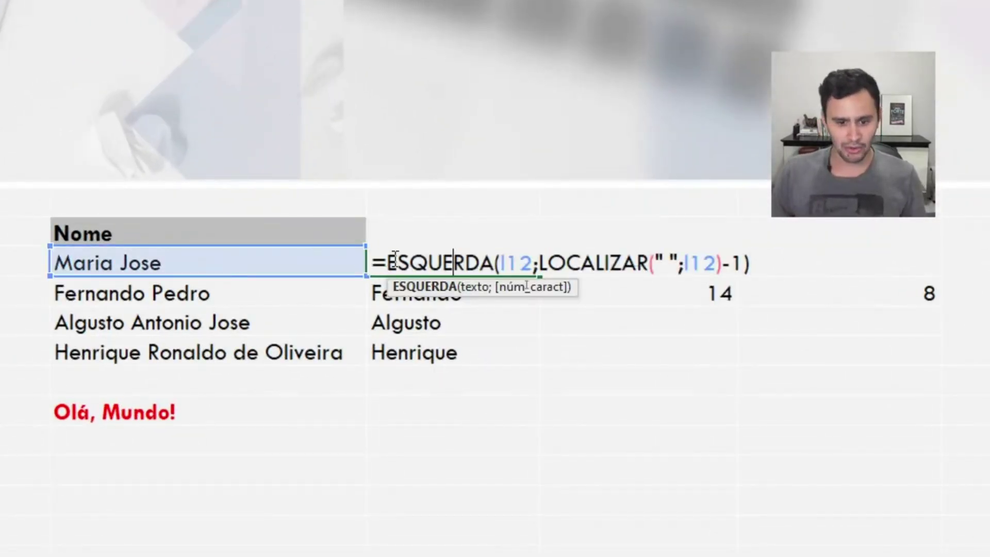
drag(539, 262, 722, 262)
drag(388, 263, 541, 263)
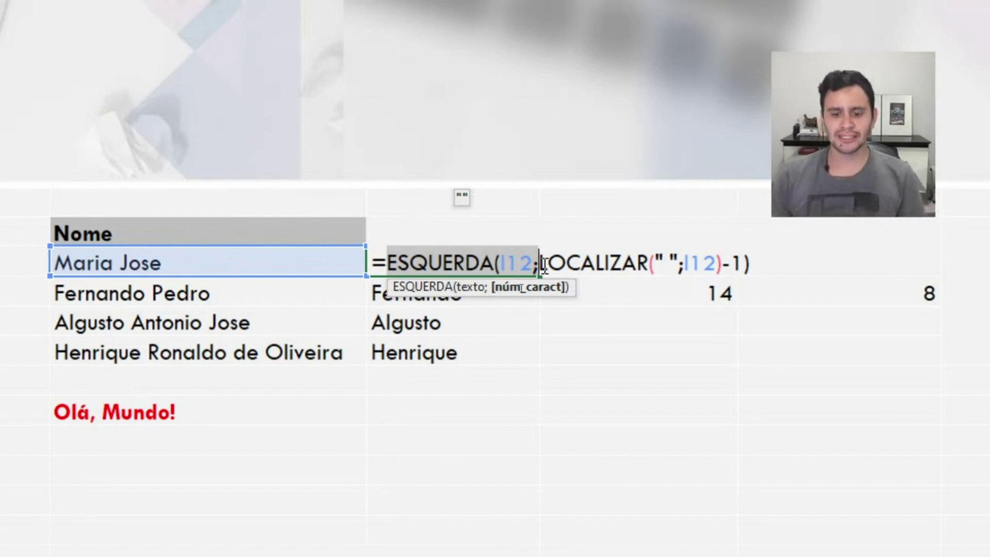
click(393, 258)
drag(393, 256, 539, 257)
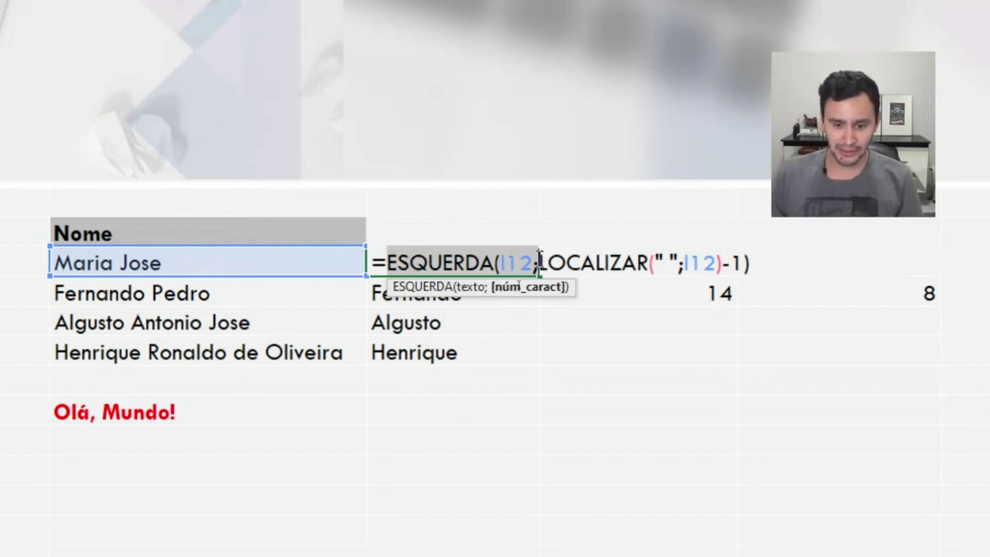